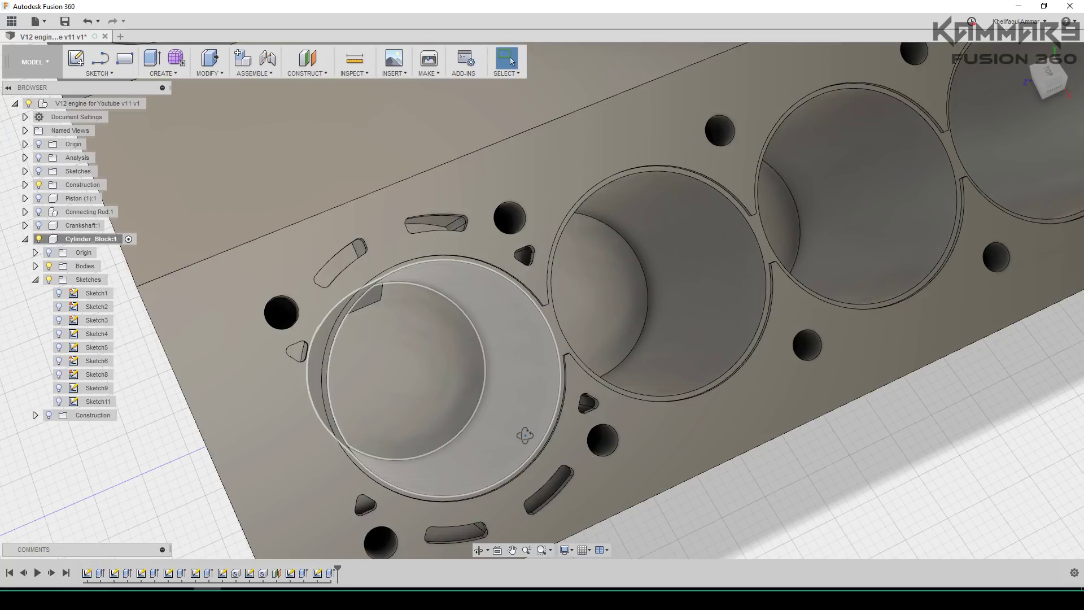
Make Sketch9 of the cylinder block visible and open it for editing.
scroll(474, 361, "down", 10)
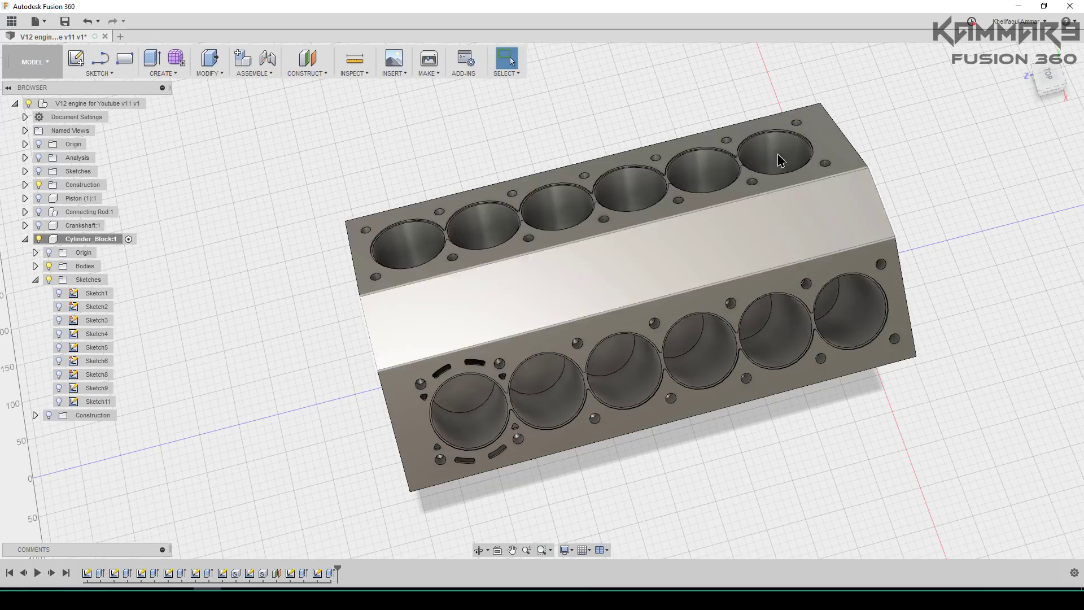
scroll(413, 373, "up", 5)
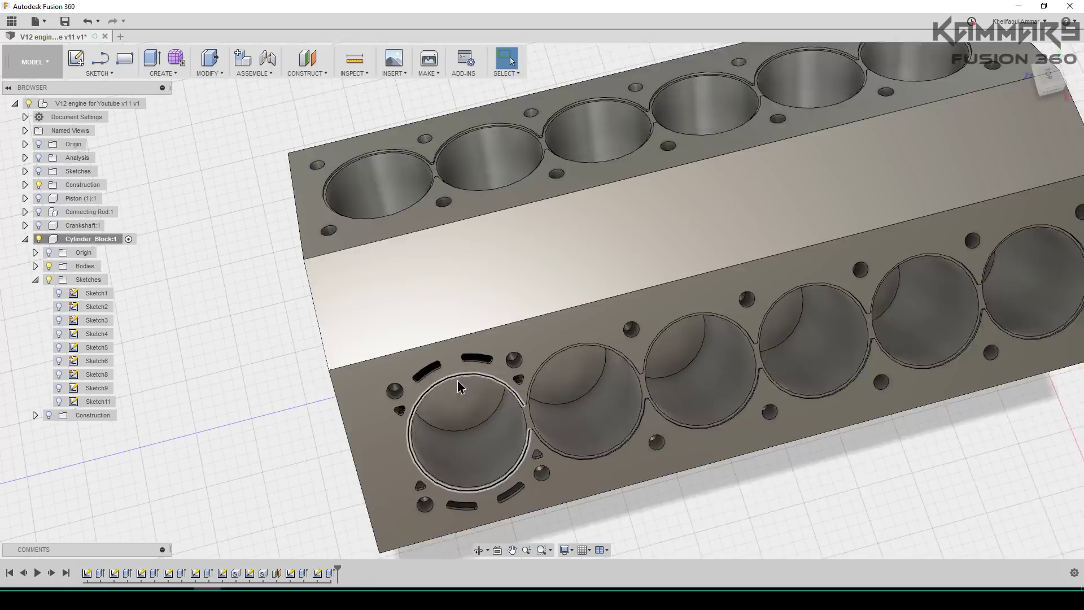
scroll(408, 371, "down", 5)
middle_click_drag(408, 371, 154, 390, "shift")
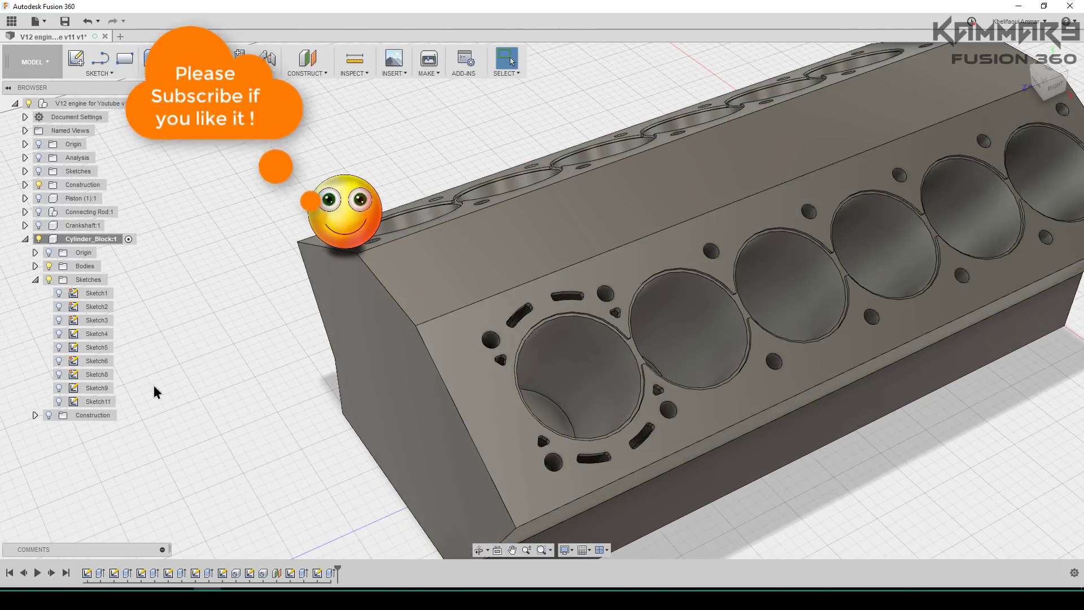
left_click(62, 375)
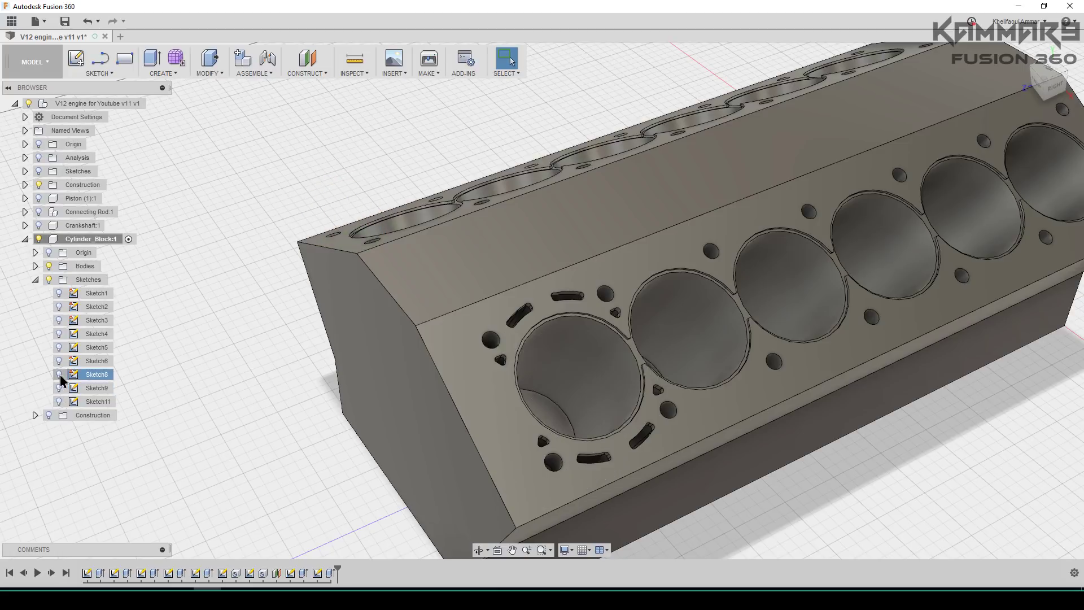
left_click(60, 389)
left_click(60, 388)
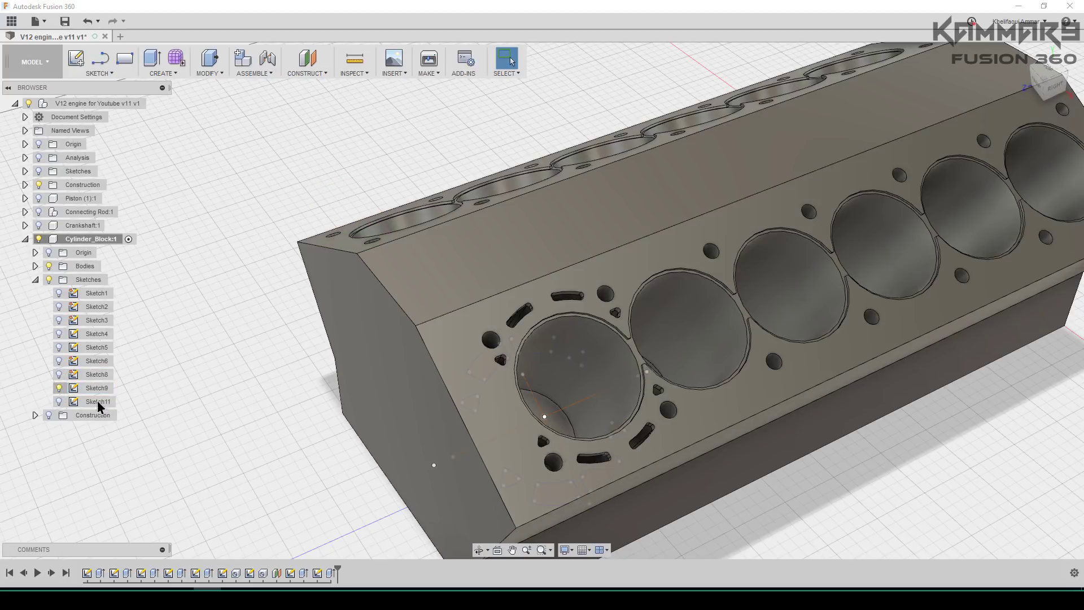
right_click(99, 389)
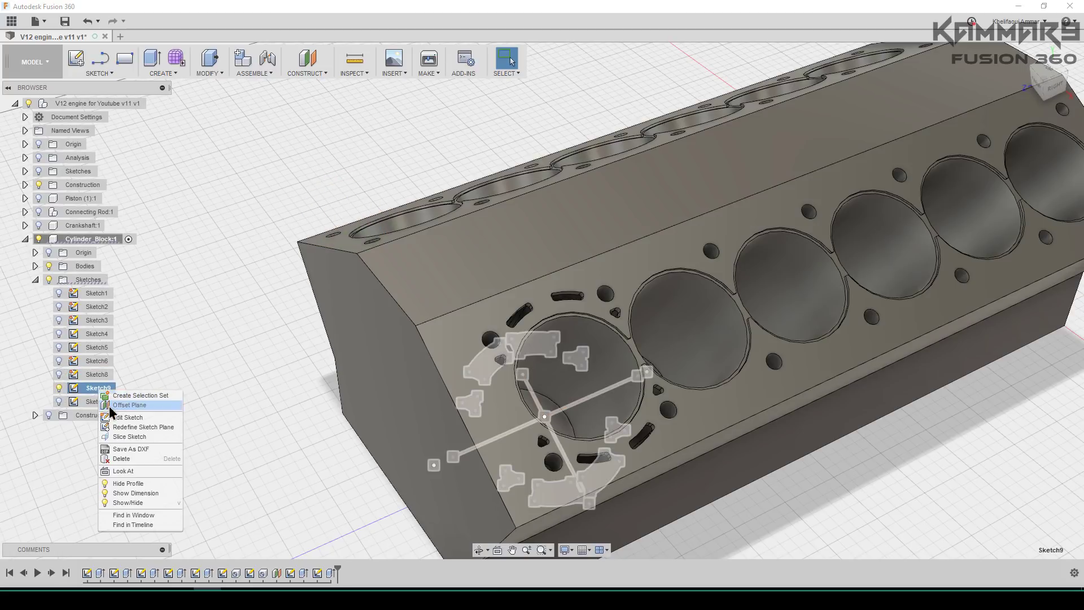
left_click(121, 416)
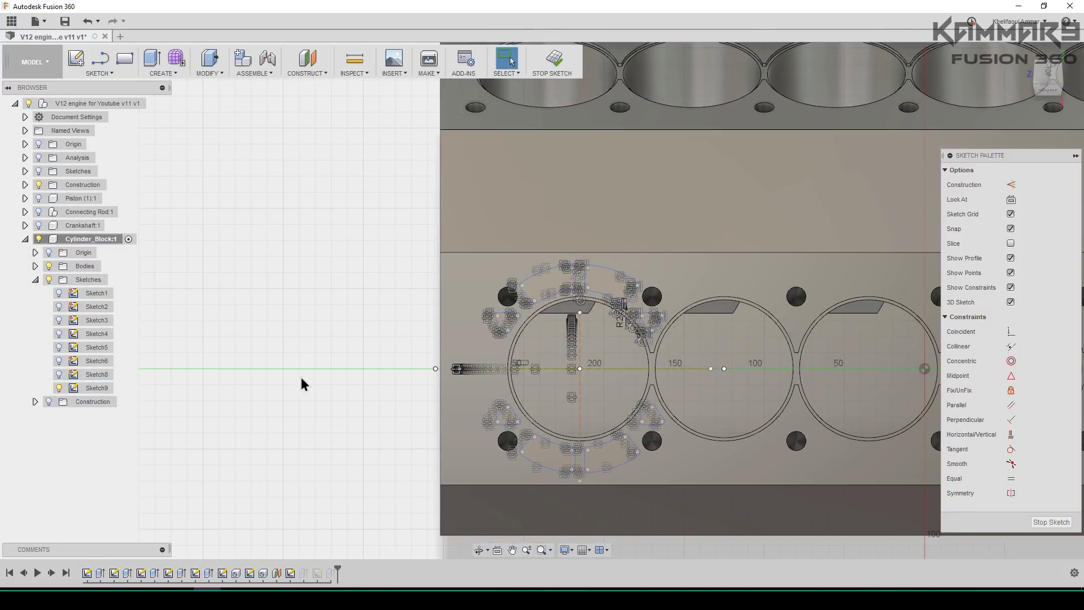
Select and copy all the slot and triangle profiles with their construction lines in Sketch9, and finish the sketch.
mouse_move(287, 213)
left_mouse_down()
mouse_move(690, 425)
mouse_move(766, 496)
left_mouse_up()
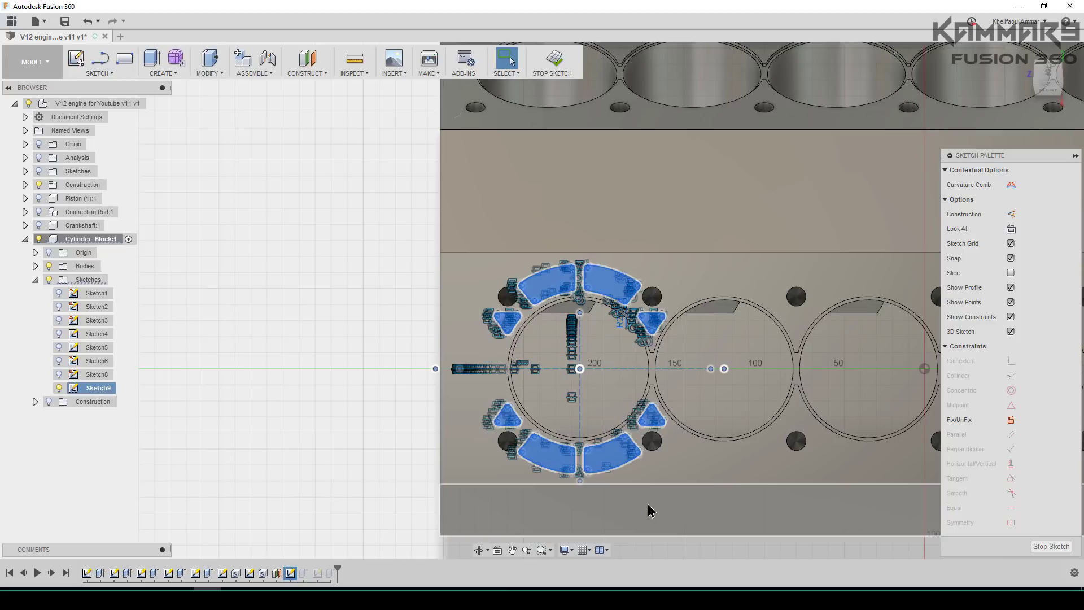
left_click(1046, 547)
mouse_move(1047, 551)
middle_mouse_down("shift")
mouse_move(677, 396)
mouse_move(465, 259)
middle_mouse_up("shift")
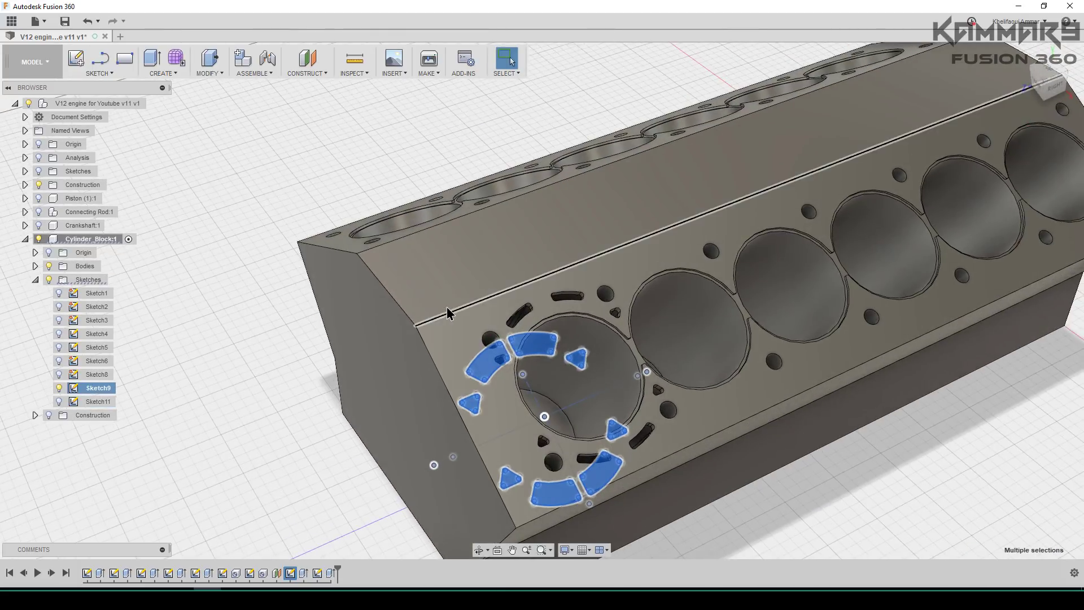
Create an offset plane at -90 mm from the top face of the cylinder bank that has no slots around its bores.
scroll(464, 259, "down", 3)
left_click_drag(464, 259, 463, 228)
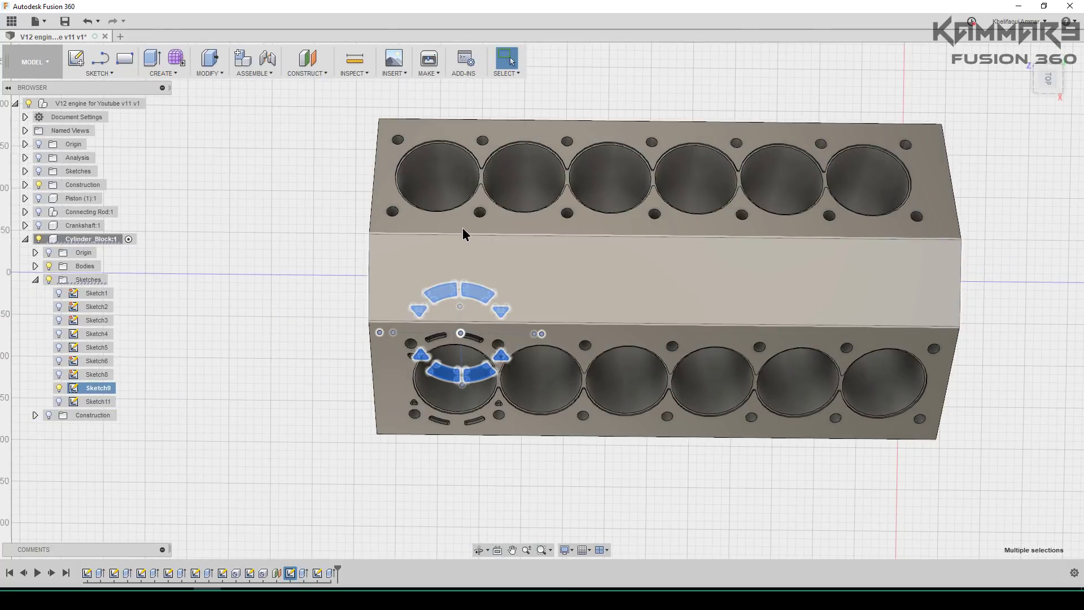
middle_click_drag(391, 231, 484, 261, "shift")
middle_click_drag(572, 317, 533, 311, "shift")
left_click(538, 306)
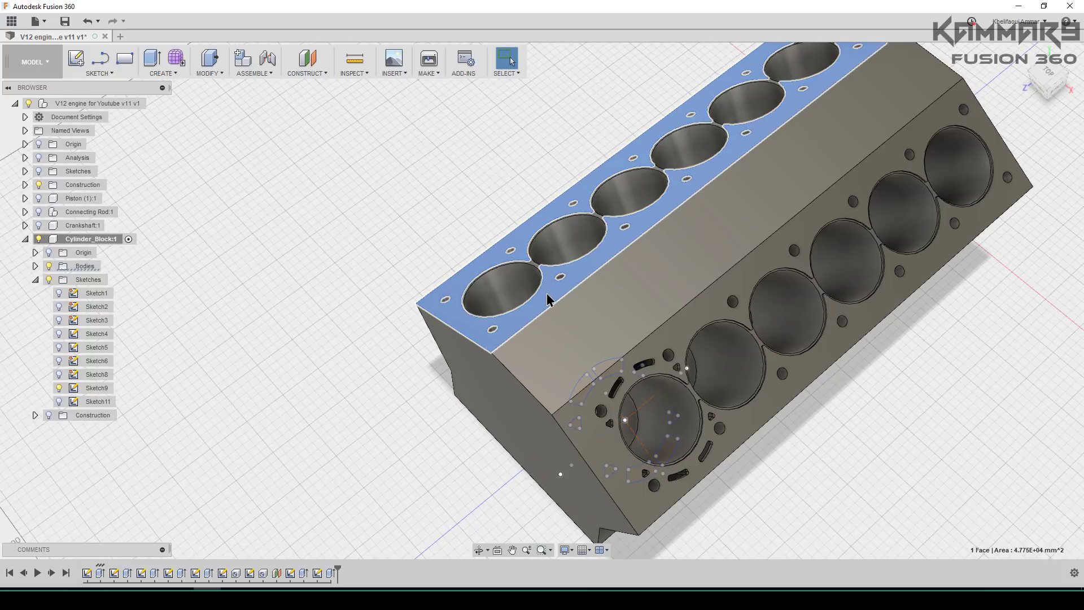
left_click(359, 74)
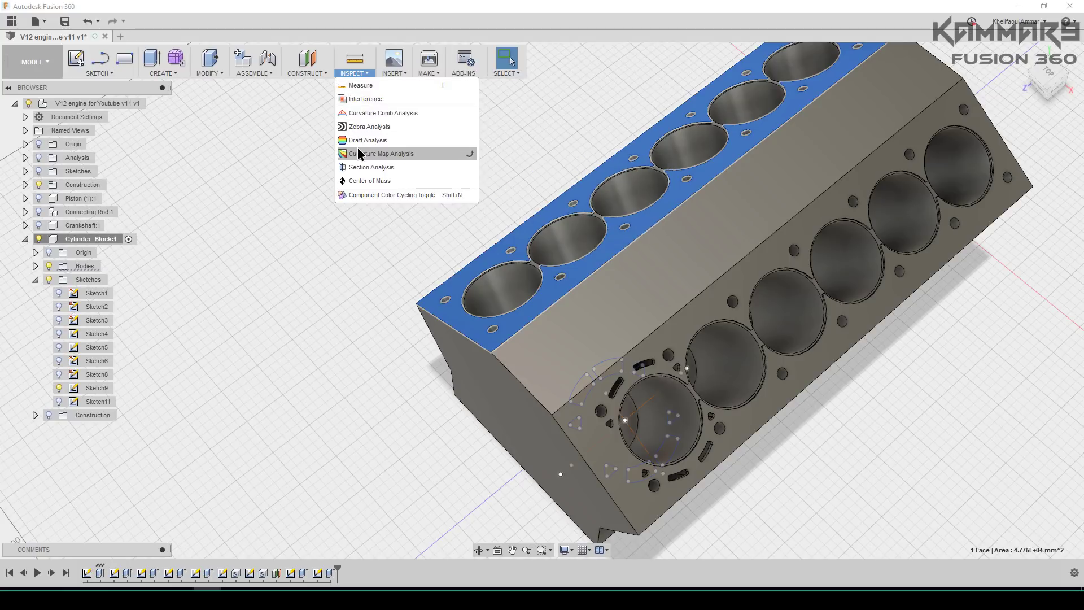
left_click(307, 73)
left_click(315, 85)
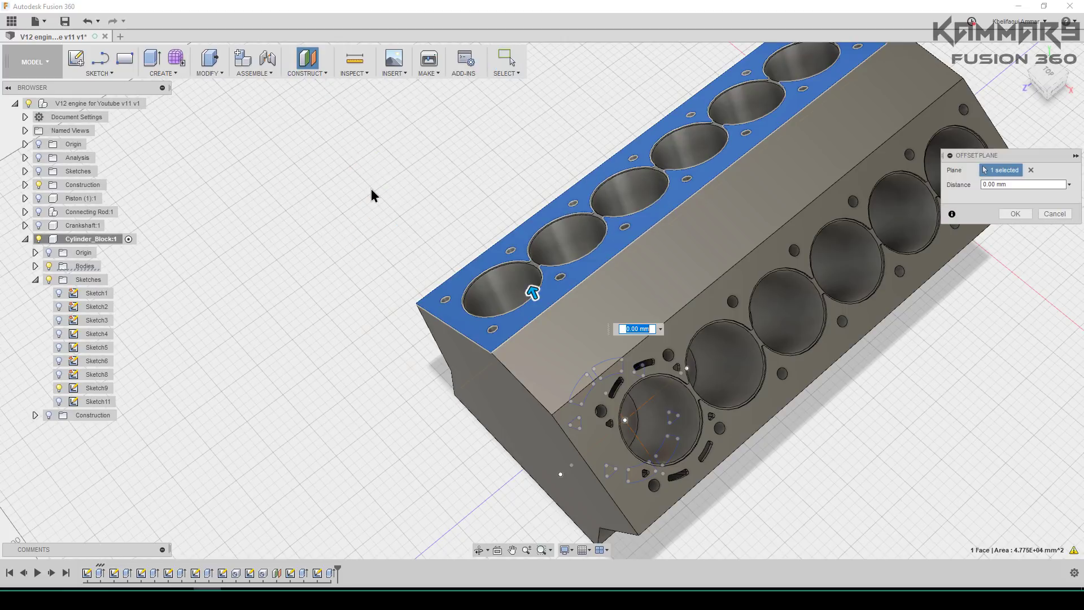
left_click_drag(533, 291, 563, 357)
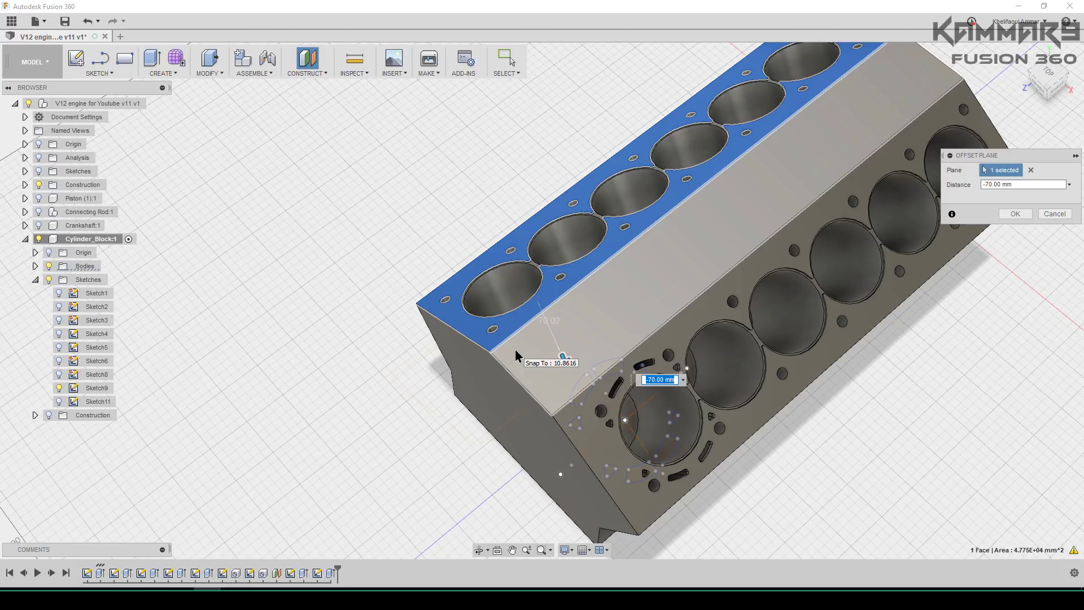
type("-90")
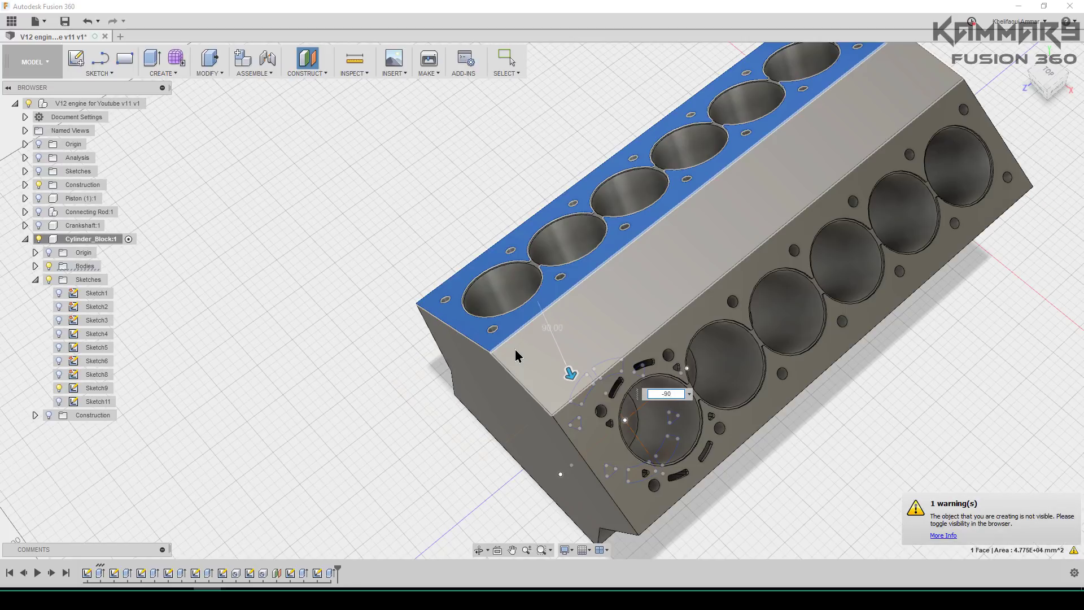
key("Return")
Show the block's construction planes, start a sketch on the new offset plane and paste the copied profiles into it.
middle_click_drag(515, 349, 527, 340, "shift")
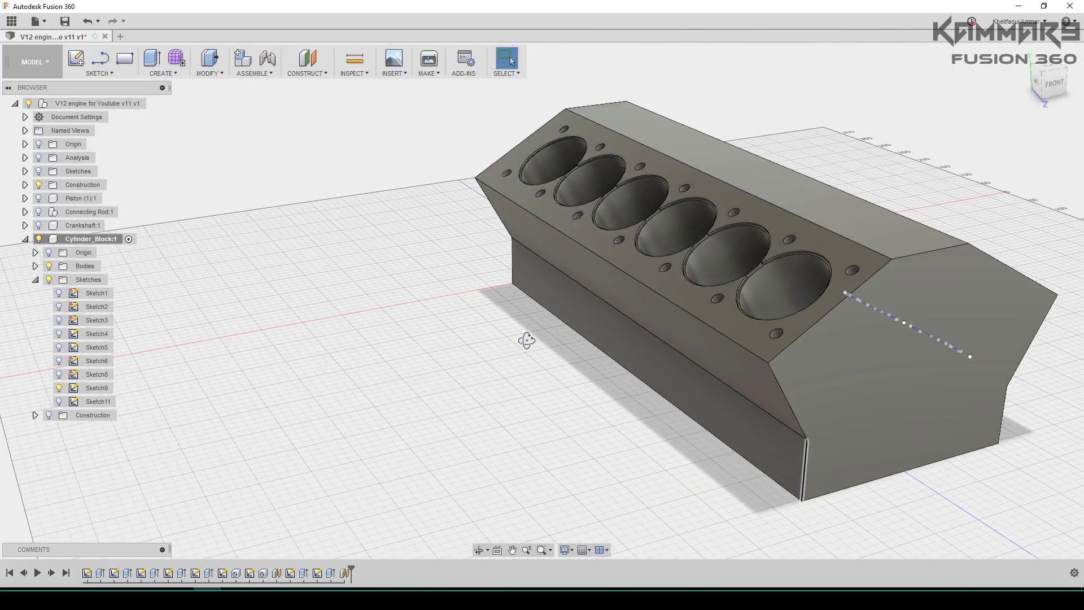
left_click(49, 415)
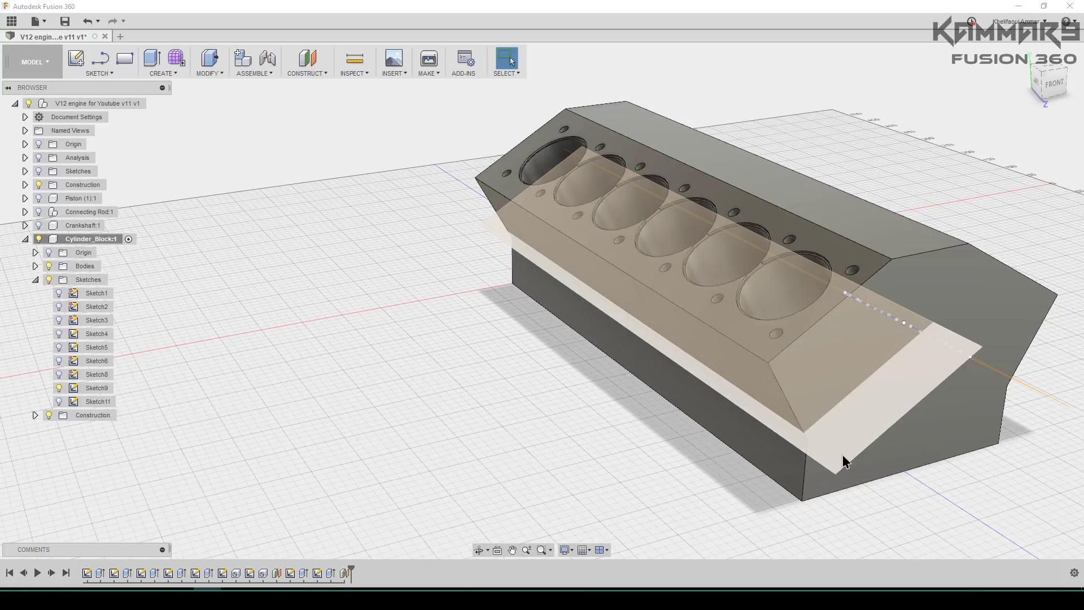
left_click(841, 458)
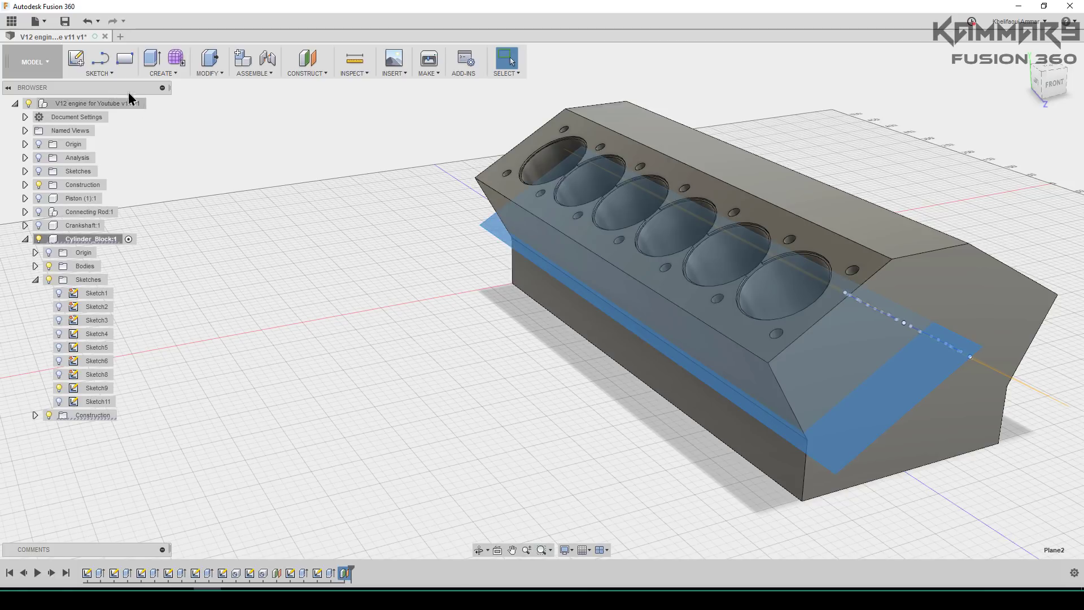
left_click(75, 58)
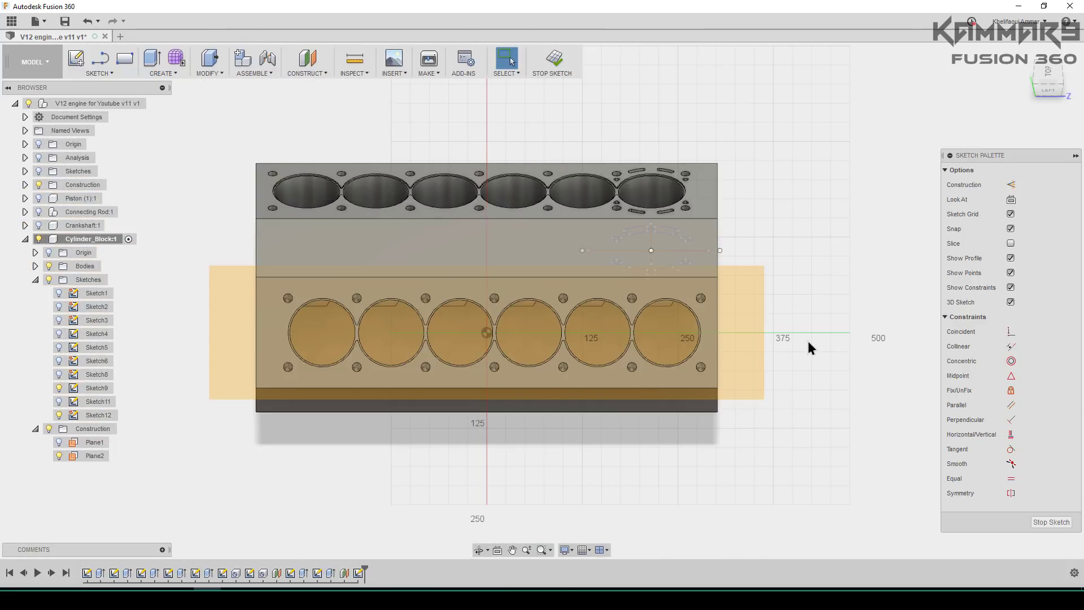
key("ctrl+a")
Start moving the pasted profiles and set the move pivot at their centre point.
key("m")
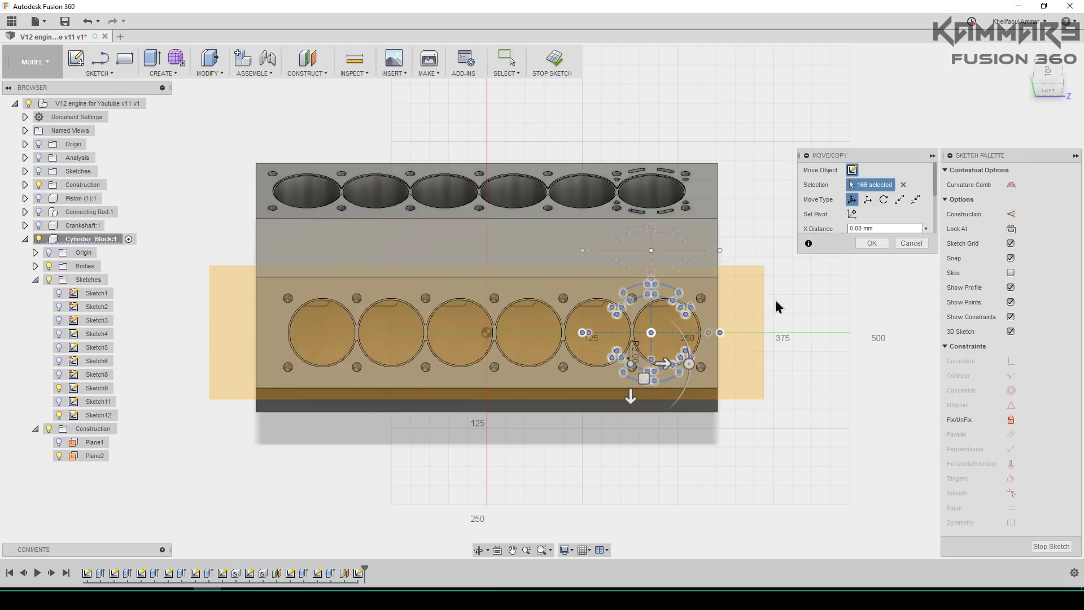
scroll(802, 301, "up", 5)
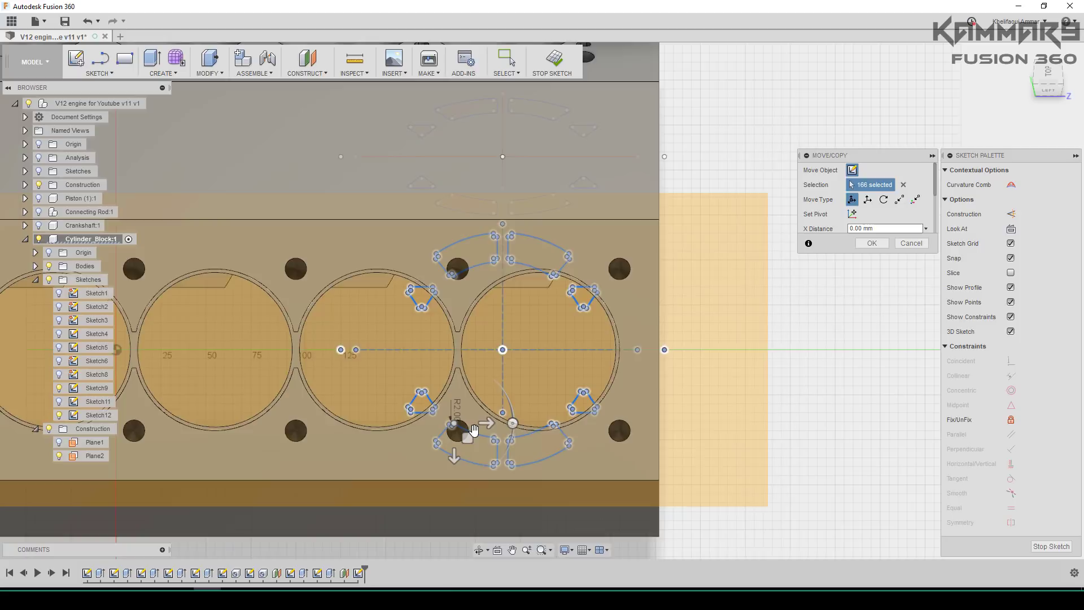
scroll(473, 431, "up", 2)
left_click(852, 213)
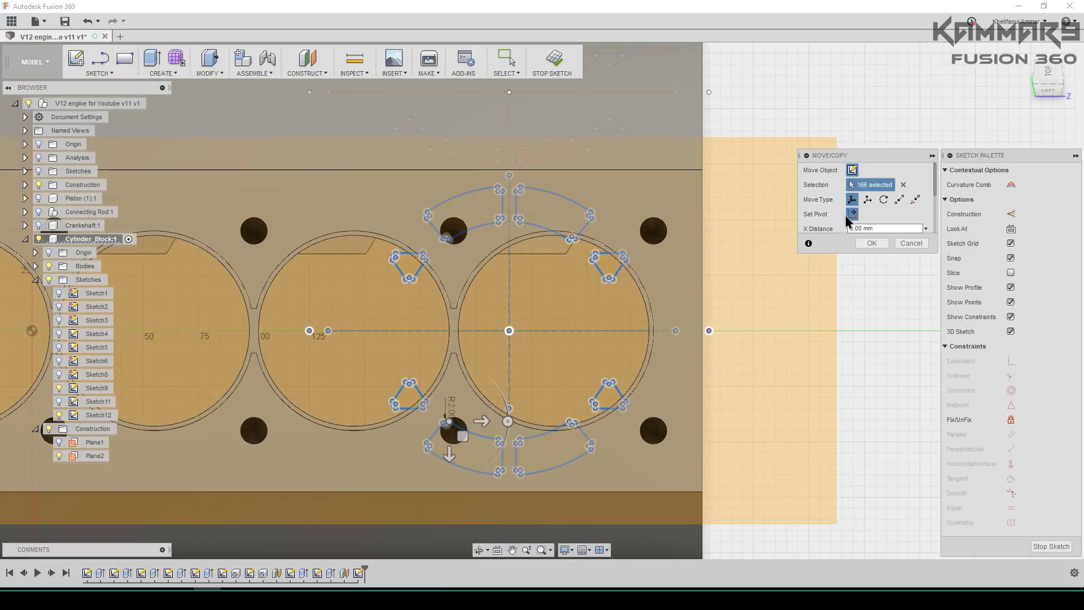
left_click(509, 330)
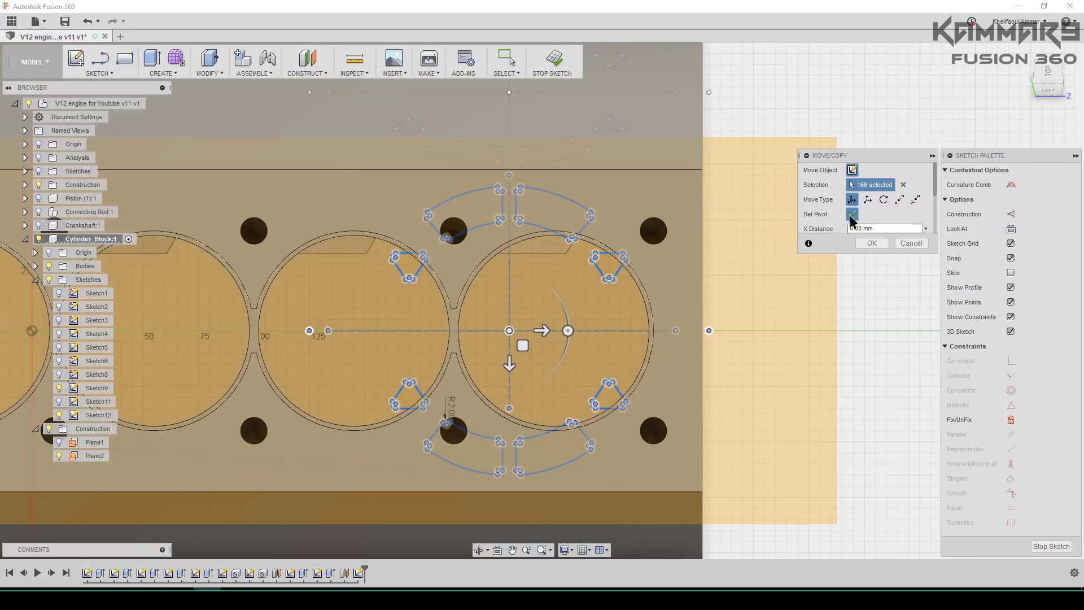
mouse_move(547, 331)
left_mouse_down()
mouse_move(577, 332)
mouse_move(544, 331)
left_mouse_up()
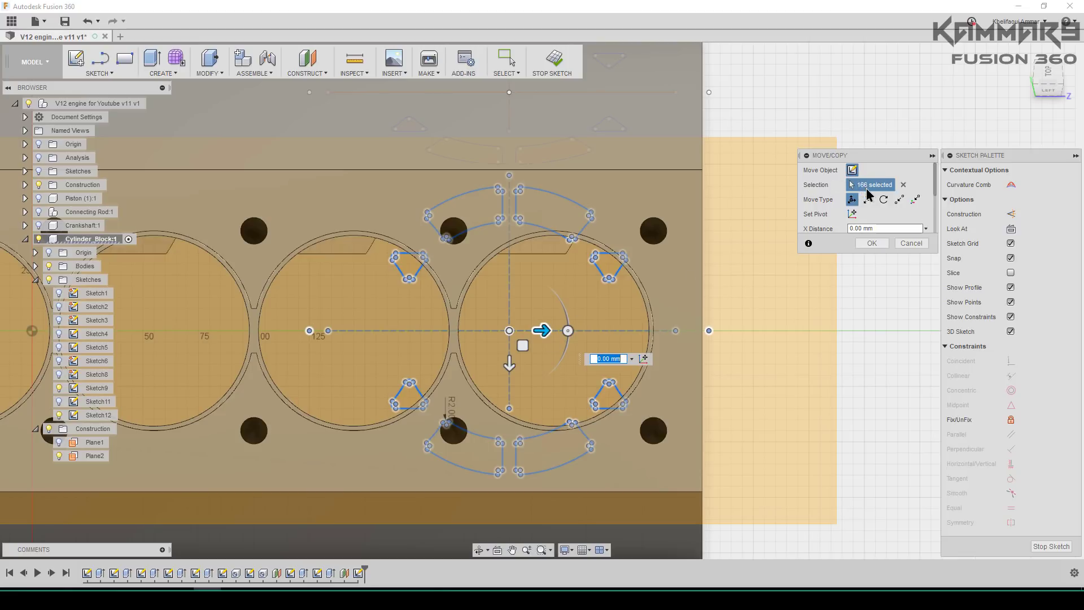
Move the pasted profiles point to point from their centre point to the centre of the end cylinder bore.
left_click(900, 199)
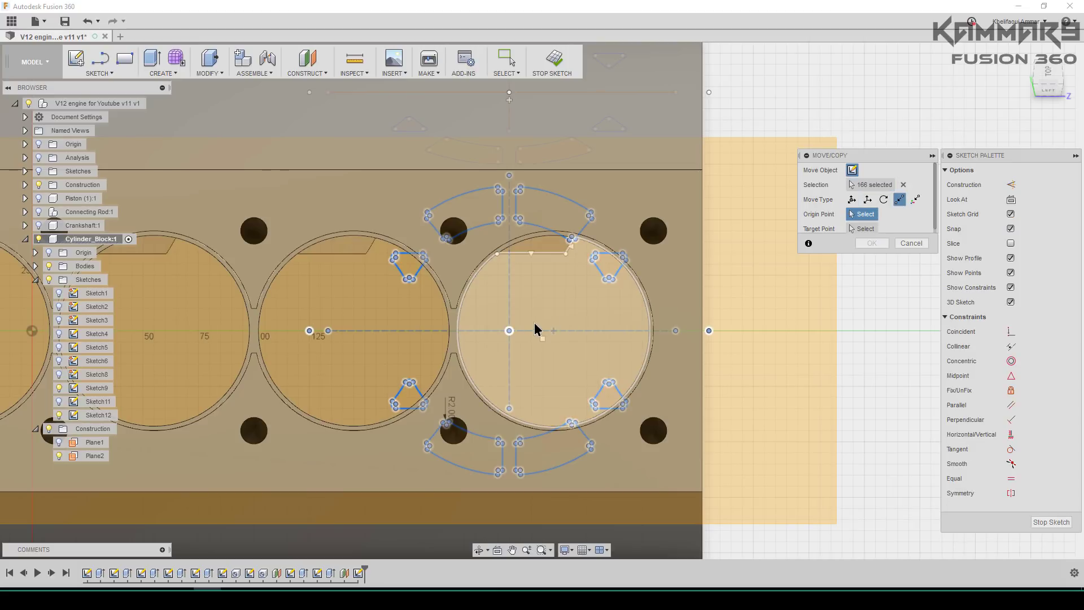
left_click(510, 332)
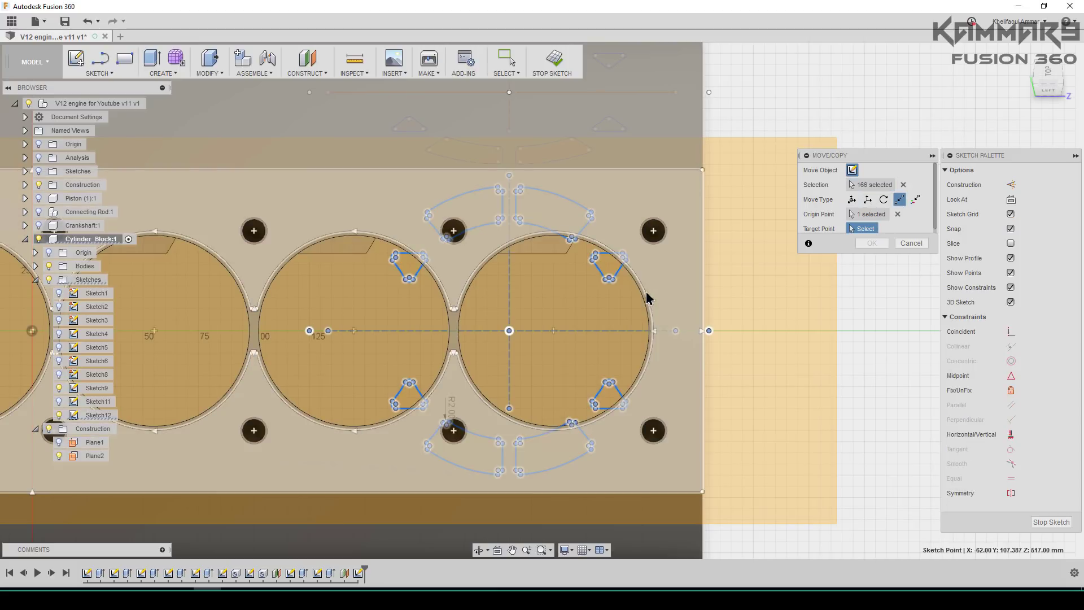
left_click(553, 331)
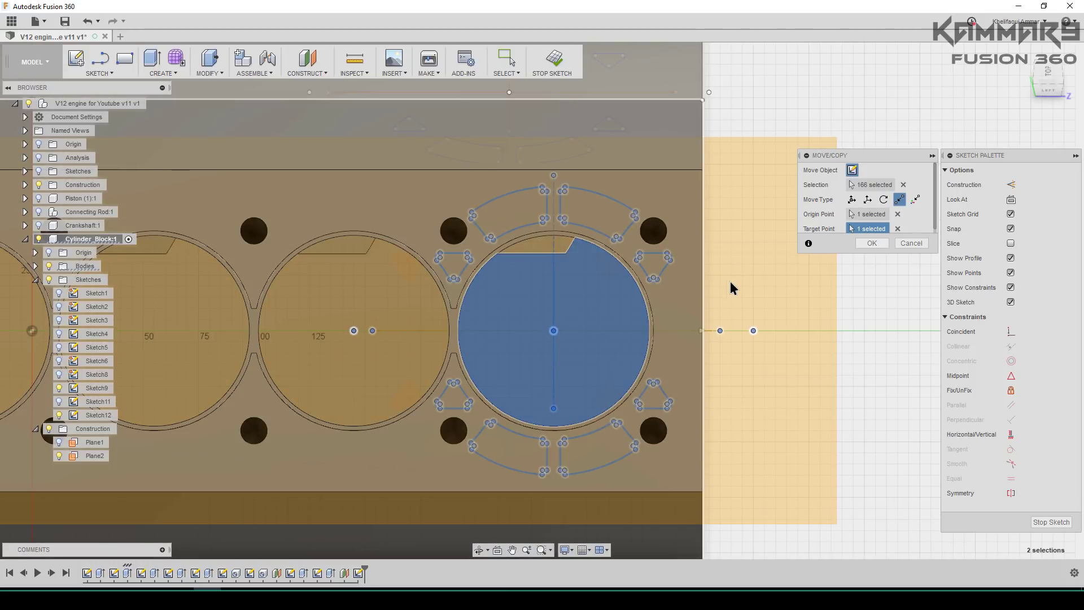
scroll(659, 399, "down", 2)
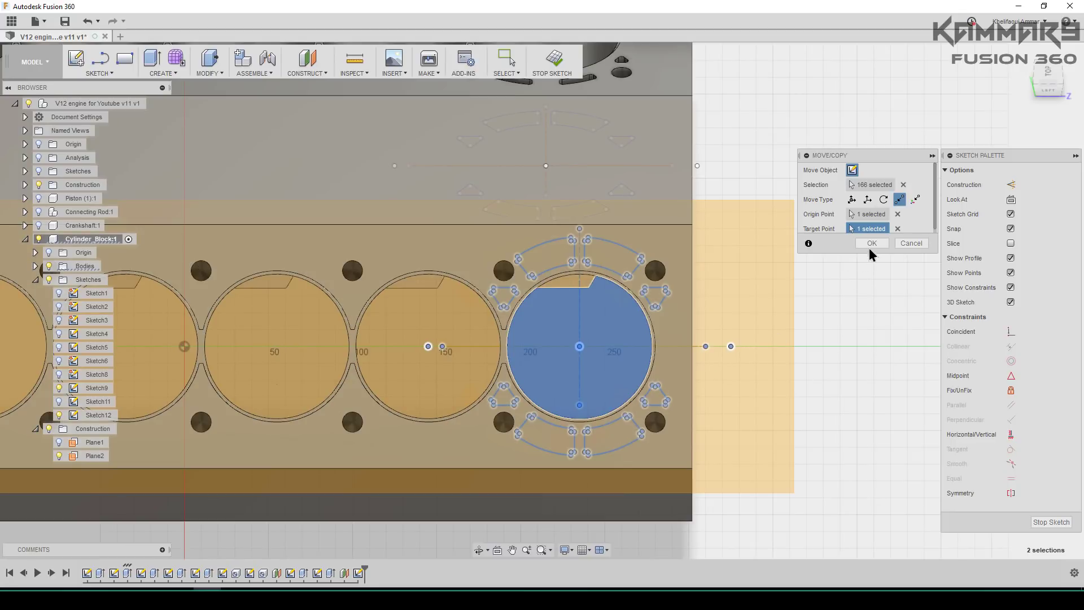
left_click(871, 244)
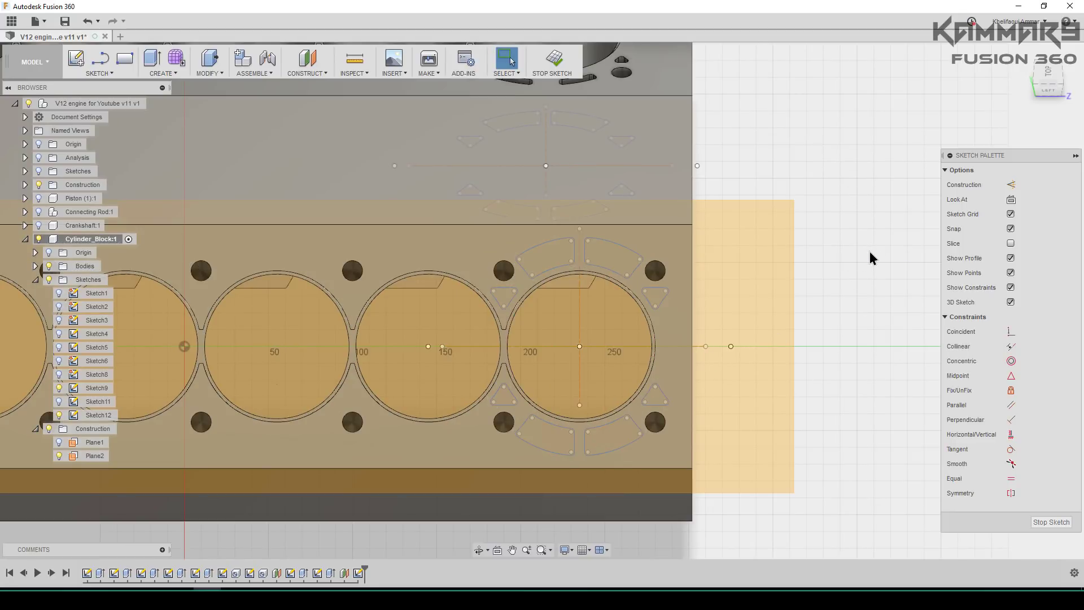
Start Press Pull from the finished sketch and hide the cylinder block's bodies to expose the pasted profiles.
mouse_move(739, 349)
middle_mouse_down("shift")
mouse_move(710, 349)
mouse_move(595, 400)
mouse_move(553, 359)
middle_mouse_up("shift")
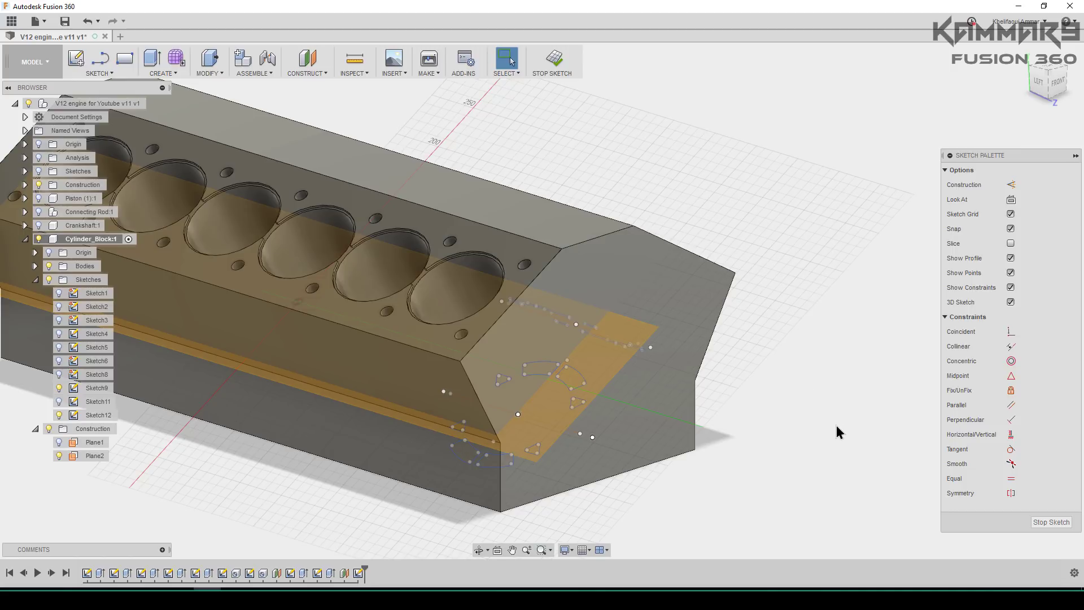
key("q")
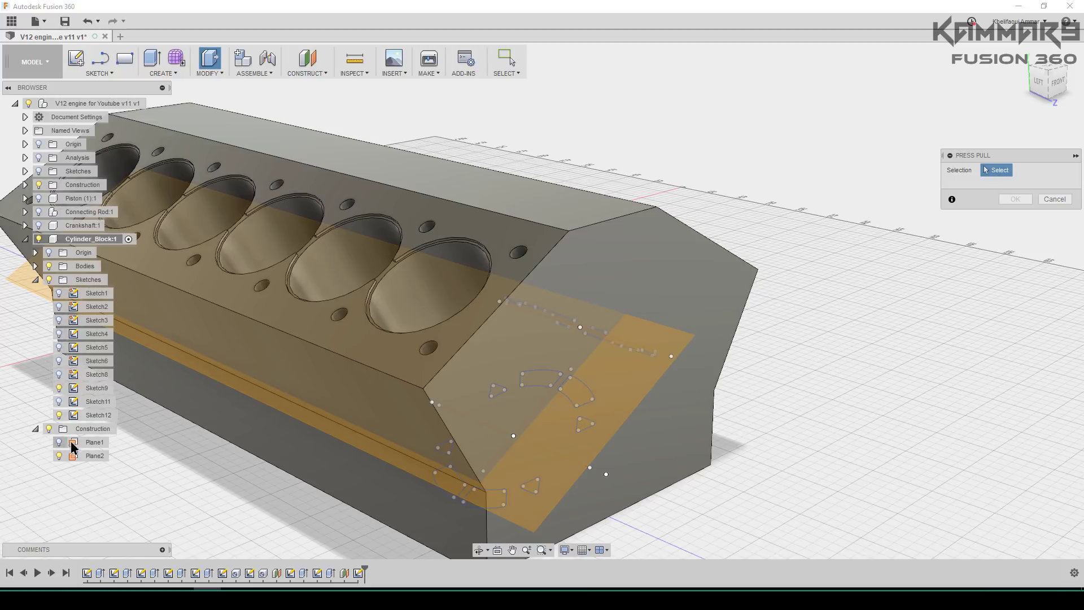
left_click(50, 266)
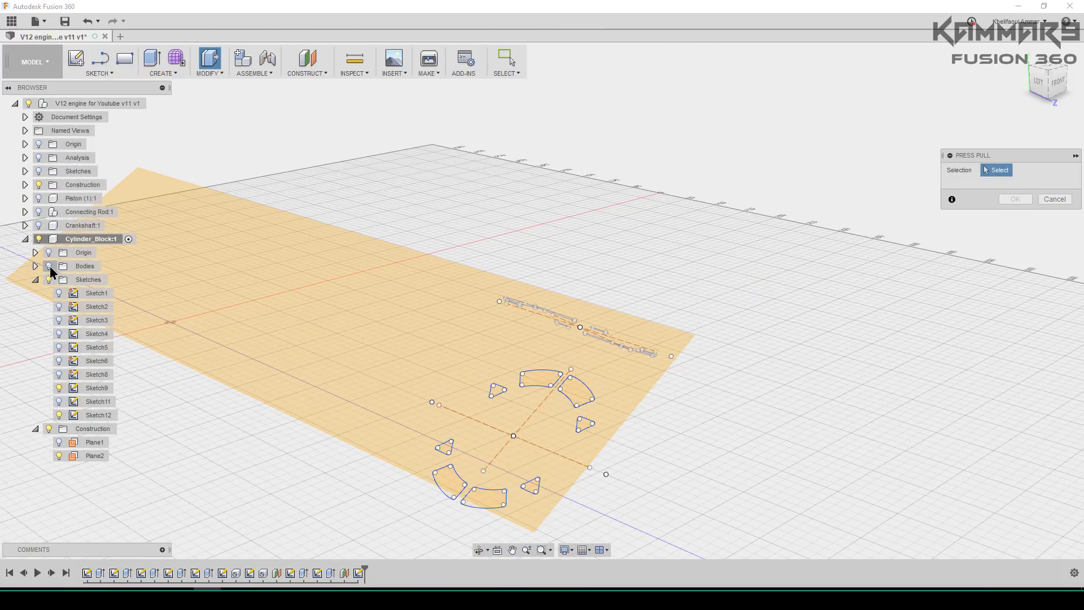
Select all eight pasted passage profiles, four curved slots and four triangles, for the extrusion.
scroll(475, 435, "up", 5)
left_click(499, 488)
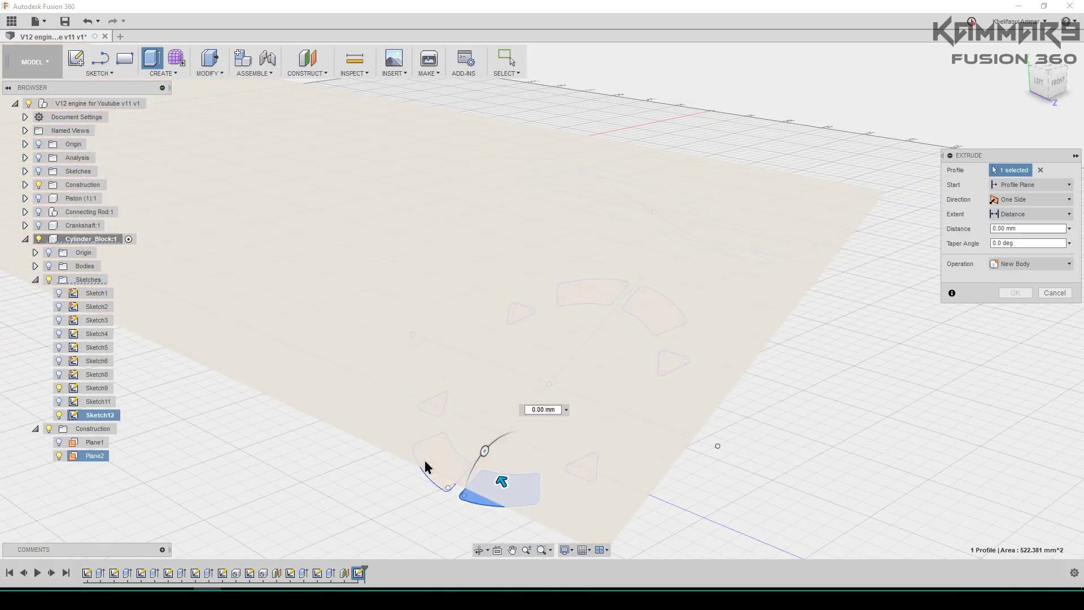
left_click(441, 461)
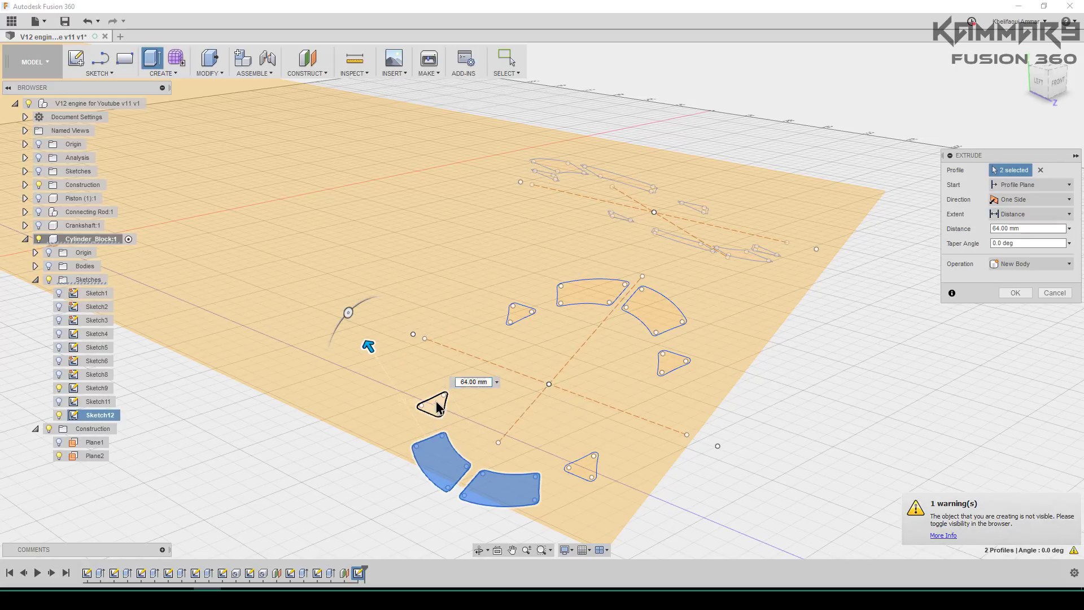
left_click(432, 405)
left_click(520, 314)
left_click(655, 312)
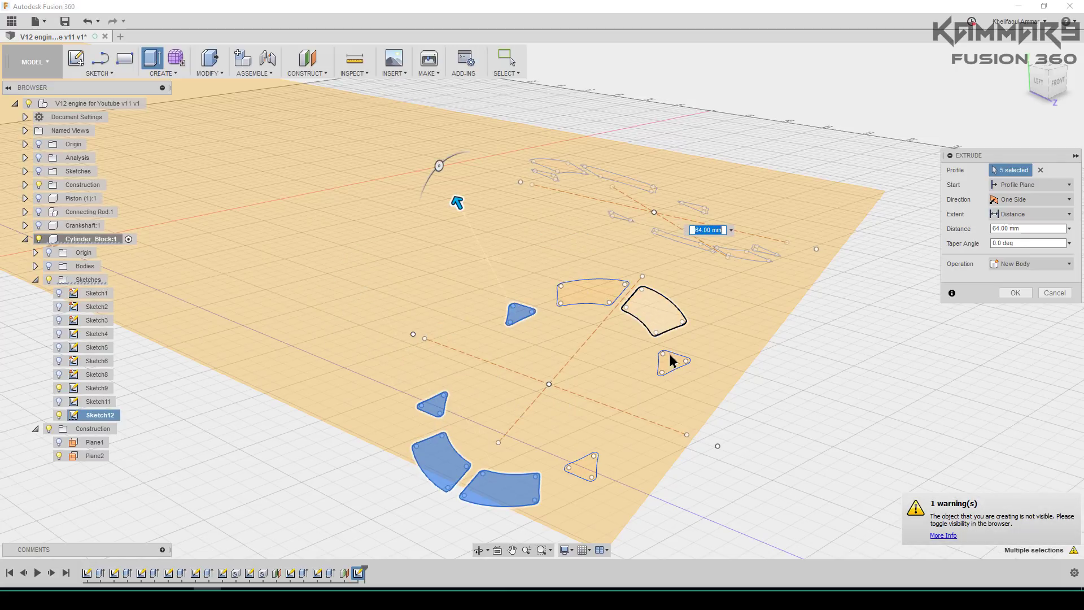
left_click(674, 362)
left_click(585, 474)
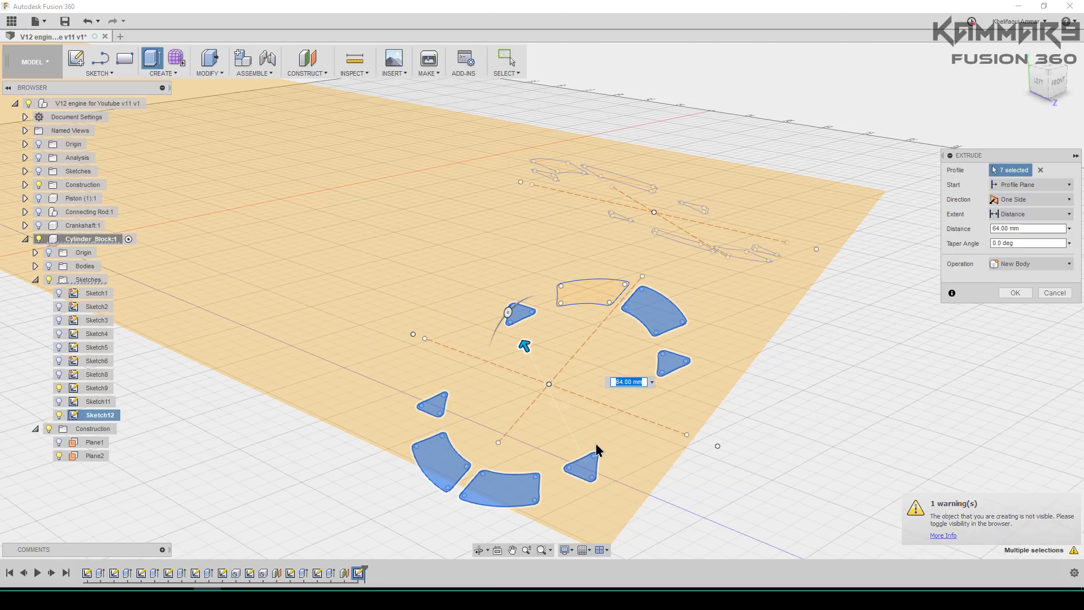
mouse_move(525, 346)
left_mouse_down()
mouse_move(519, 335)
mouse_move(526, 353)
left_mouse_up()
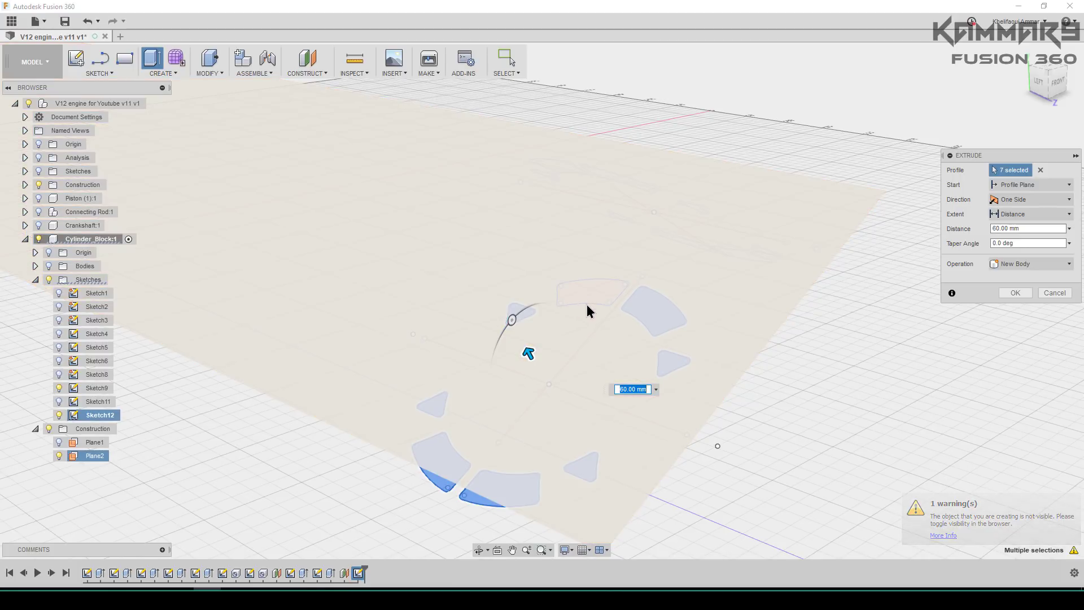
left_click(588, 294)
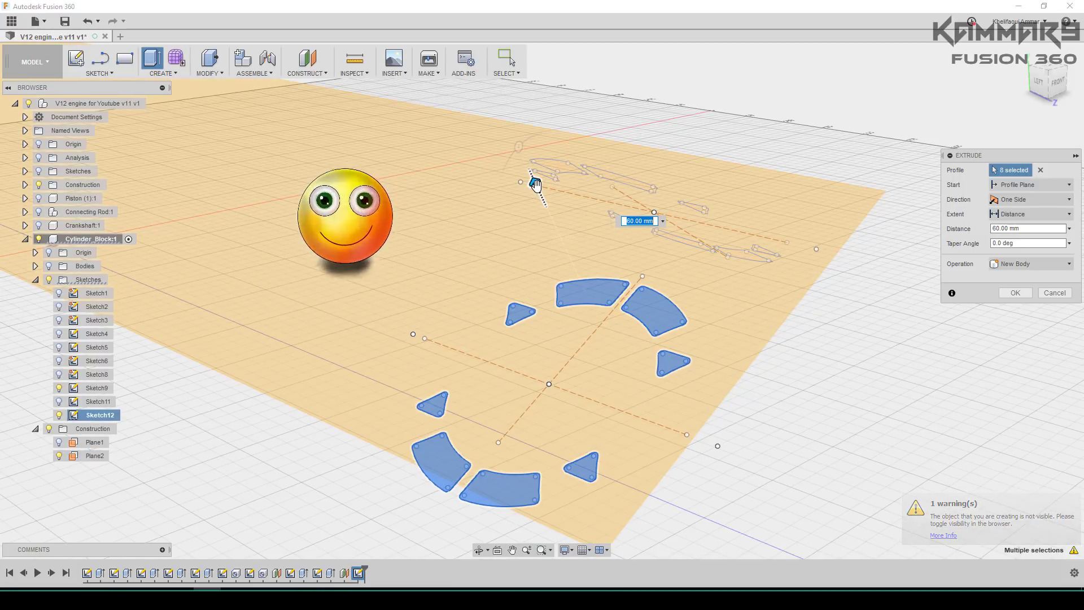
Show the block's bodies again and extrude the eight profiles 70 mm upward as a cut.
left_click_drag(535, 185, 508, 199)
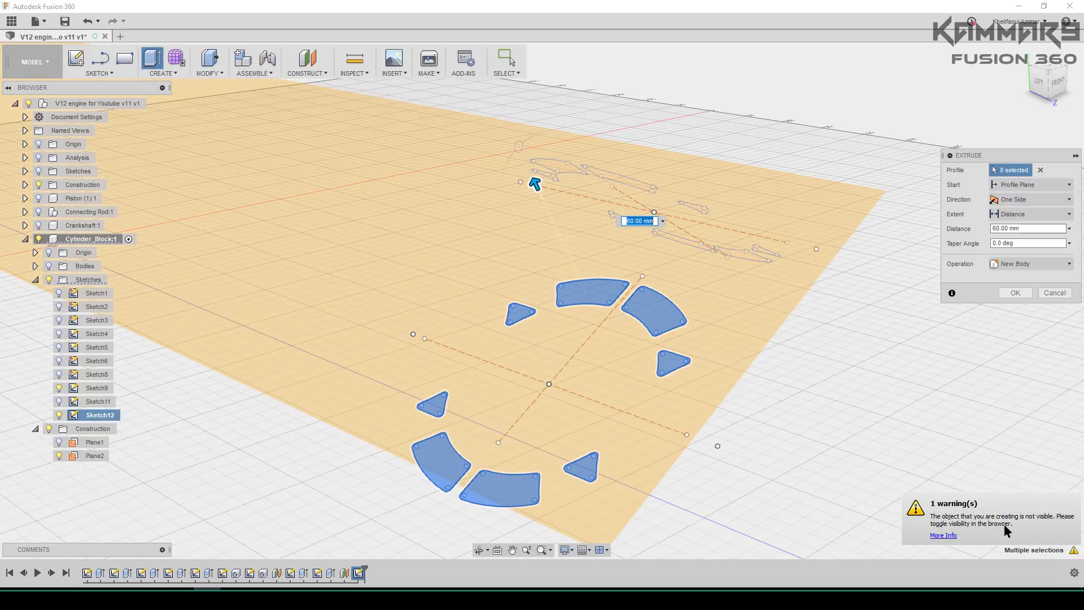
left_click(48, 266)
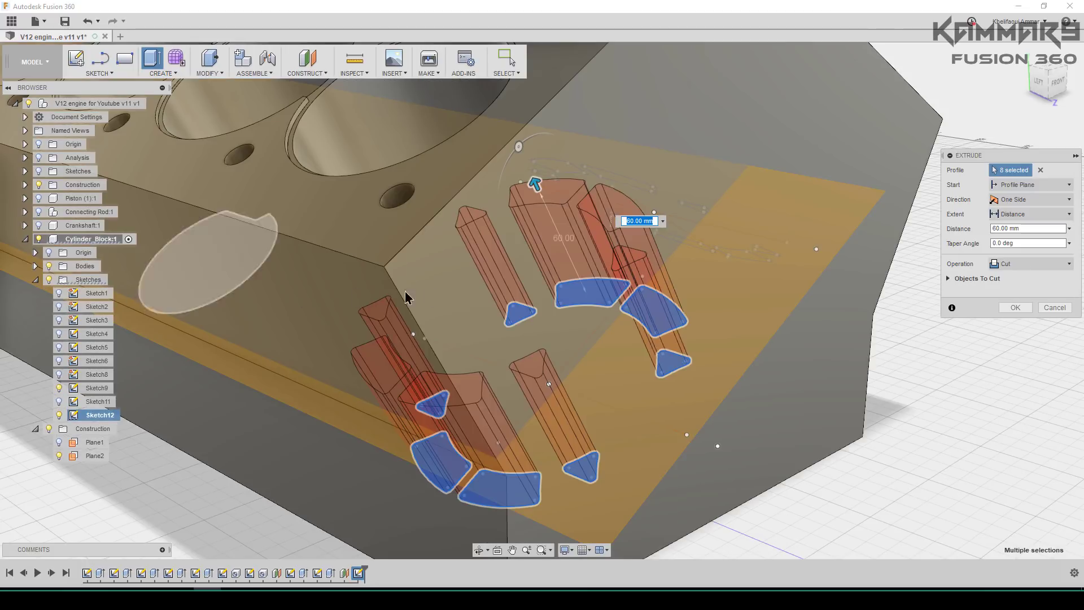
left_click_drag(535, 184, 526, 165)
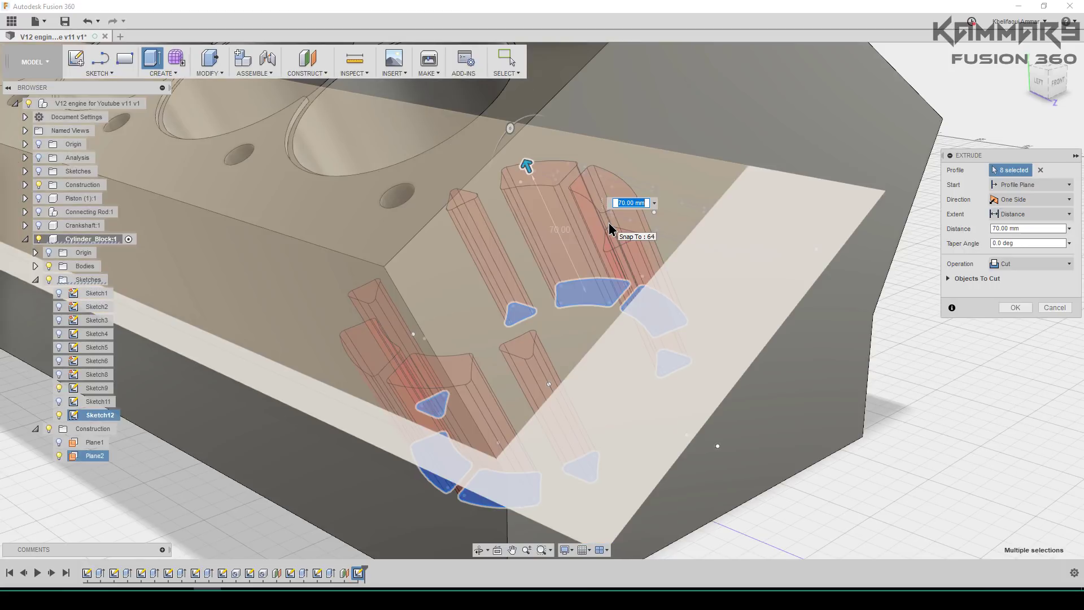
key("Return")
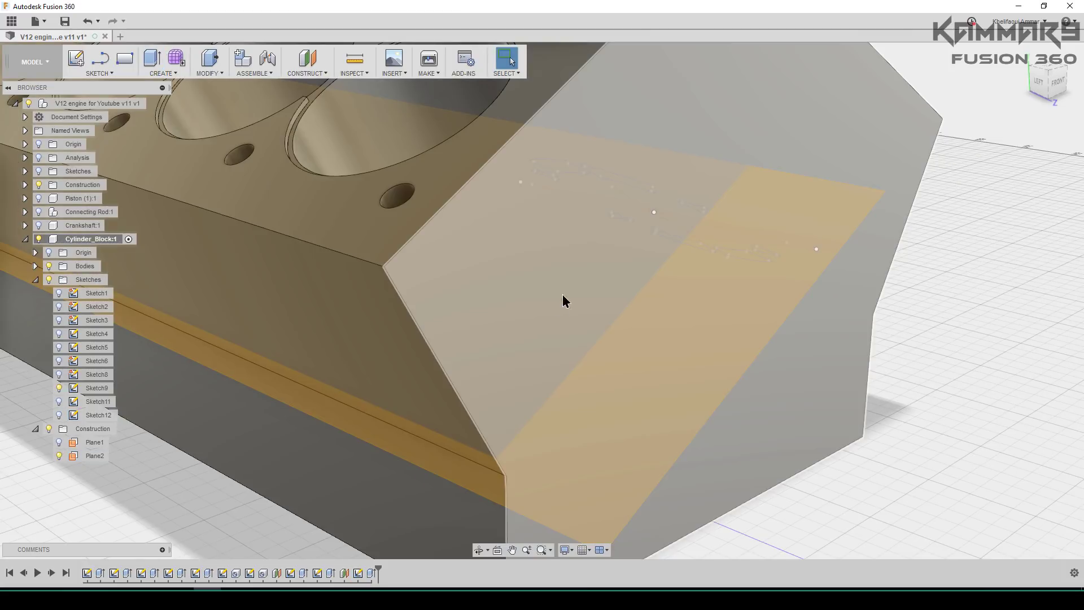
Hide Plane2, the offset plane beneath the second bank's cylinder face.
middle_click_drag(467, 368, 427, 364, "shift")
scroll(581, 387, "down", 5)
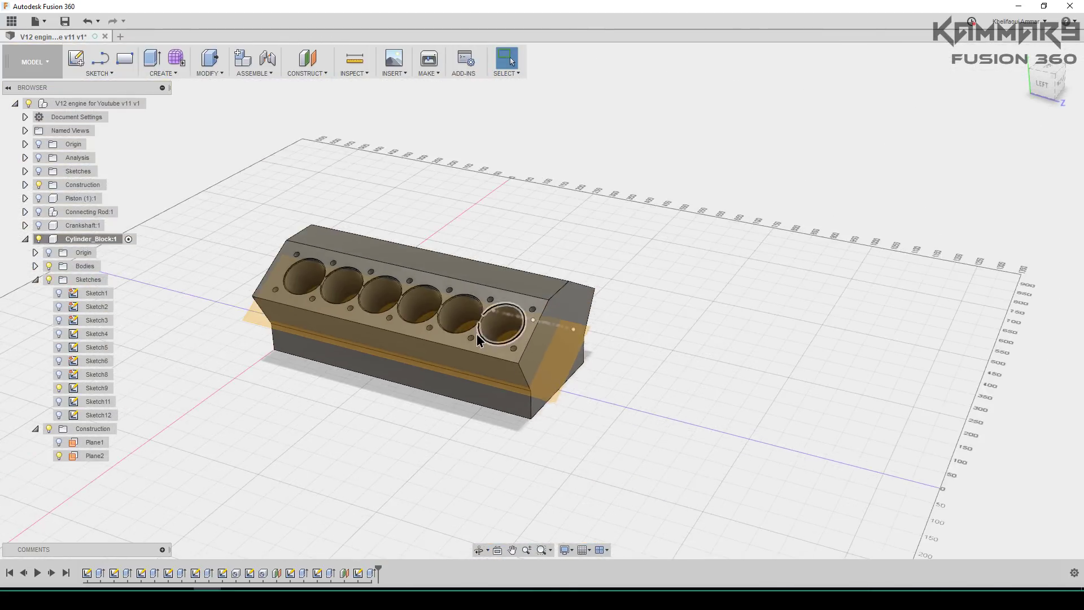
scroll(480, 332, "up", 8)
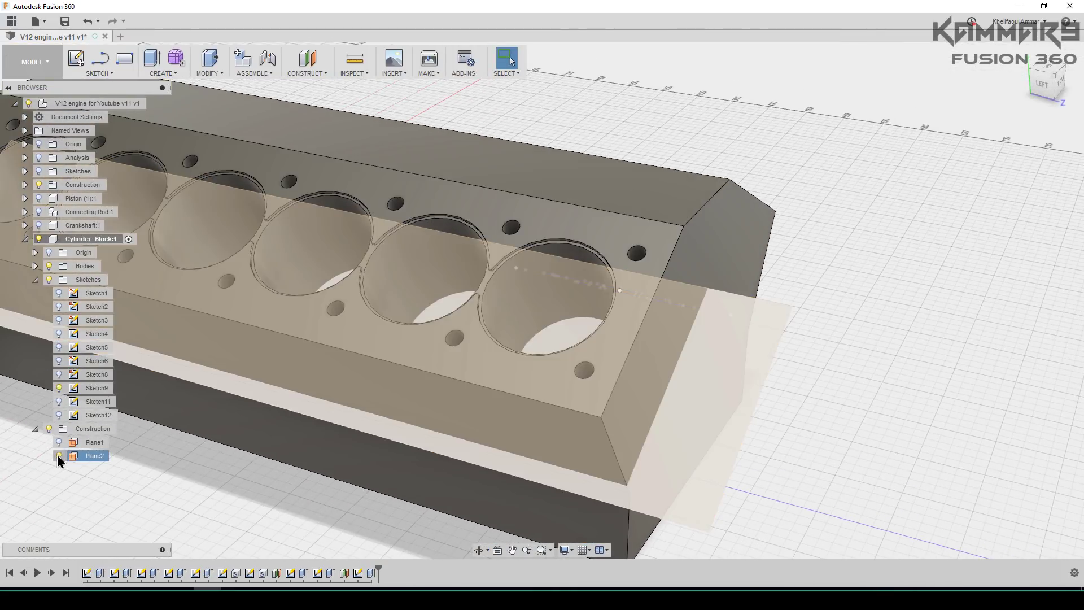
left_click(58, 456)
left_click(483, 371)
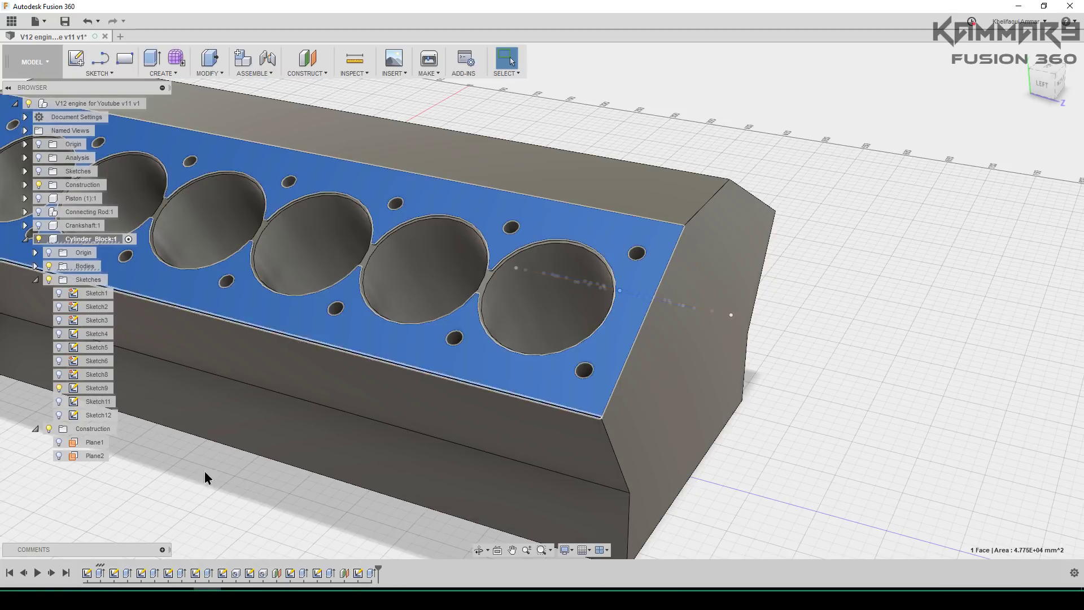
key("Escape")
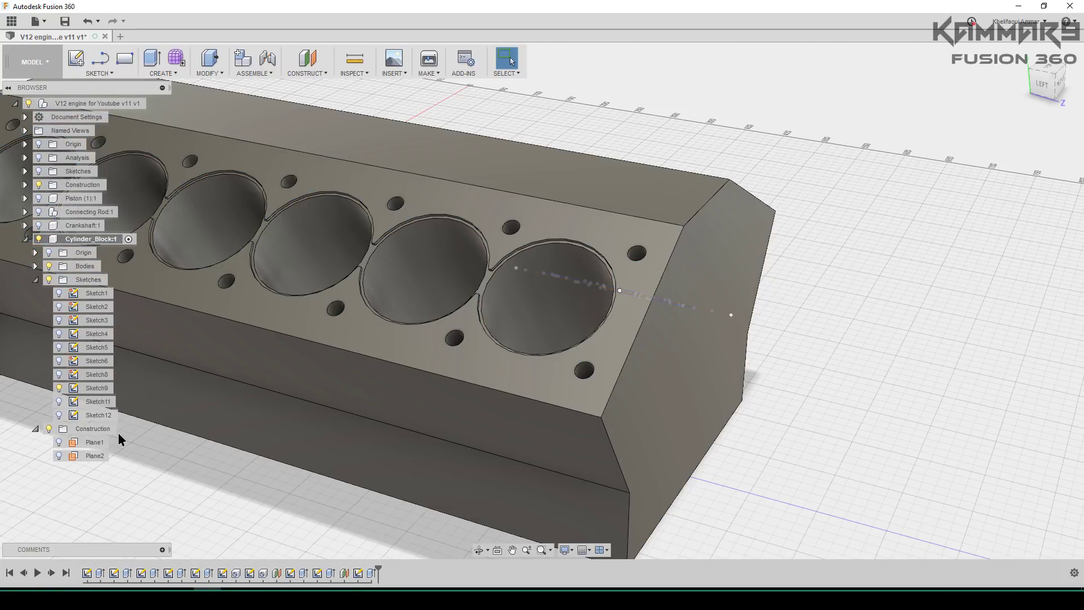
Open Sketch11, the slot sketch on the first bank's top face, for editing.
left_click(97, 402)
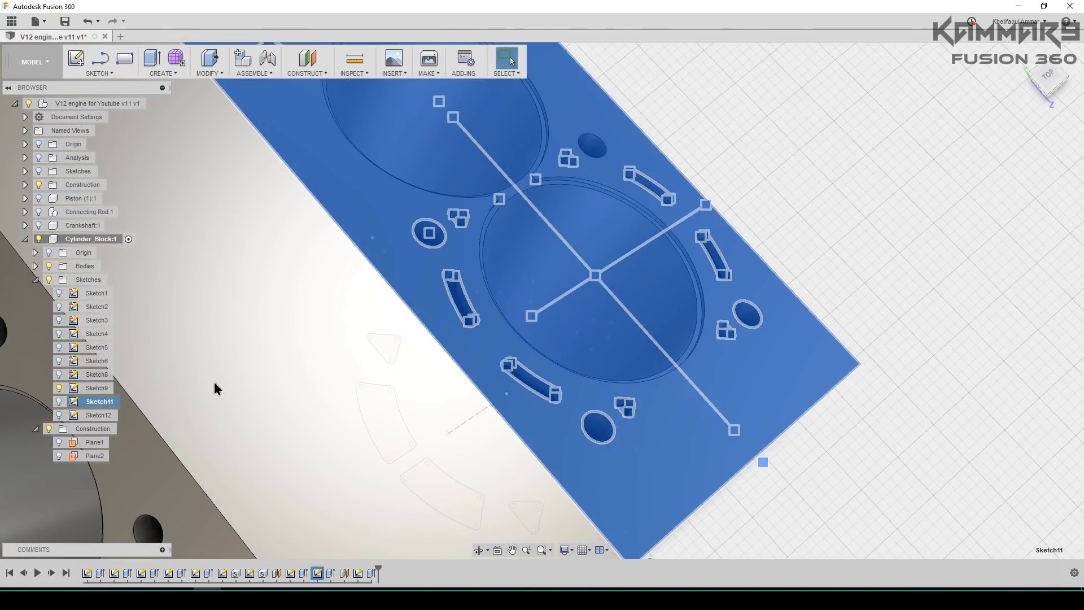
right_click(99, 403)
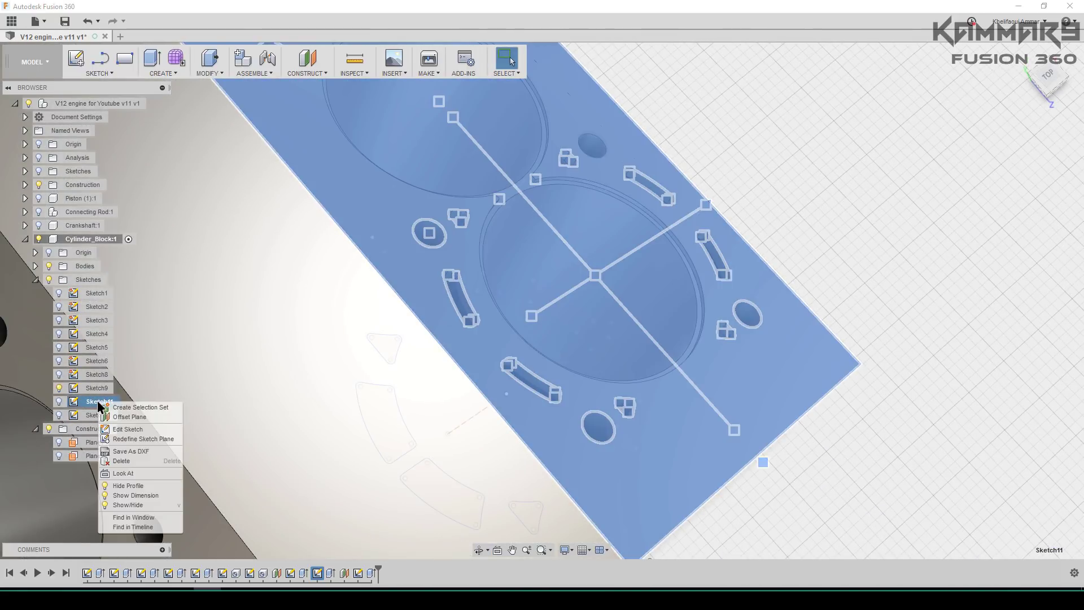
left_click(119, 431)
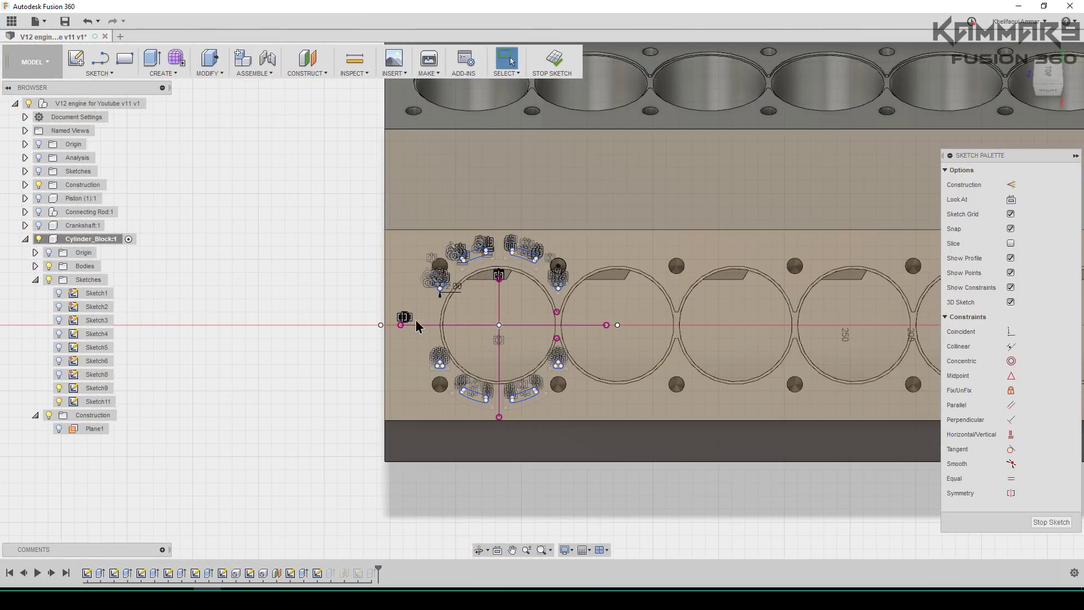
Copy all the slot and hole geometry around the first bank's end bore, and finish the sketch.
left_click_drag(312, 211, 682, 450)
left_click(249, 312)
mouse_move(258, 189)
left_mouse_down()
mouse_move(578, 436)
mouse_move(630, 444)
left_mouse_up()
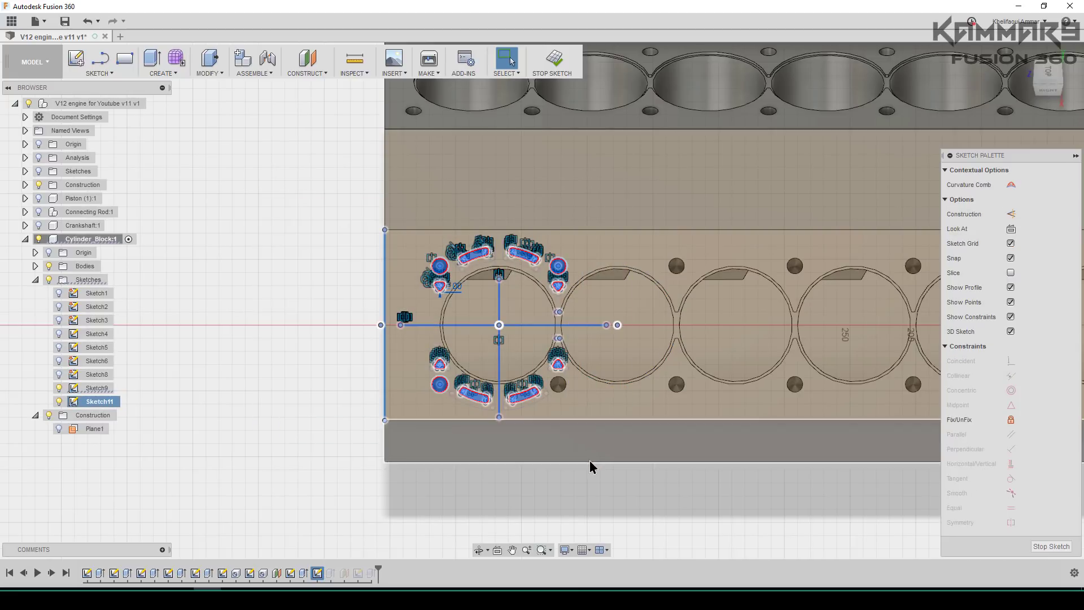
left_click(1042, 547)
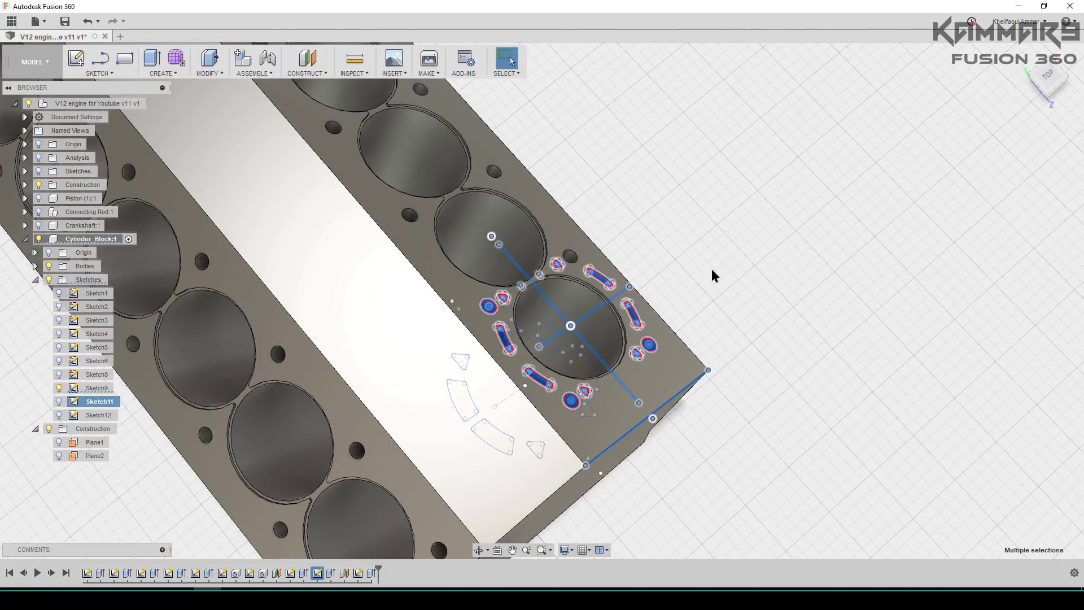
left_click(713, 276)
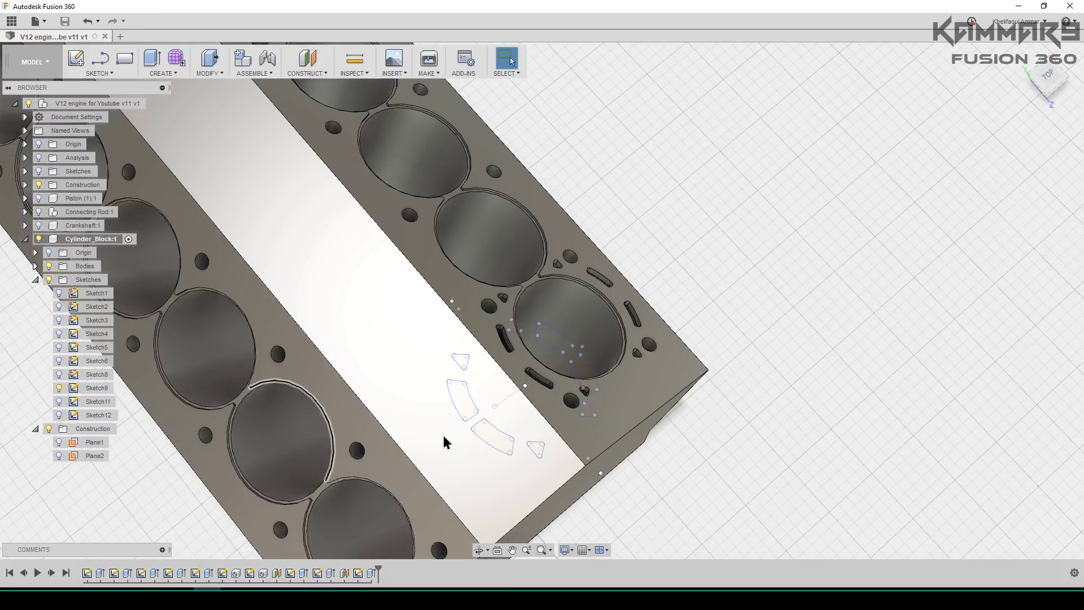
Start a sketch on the second bank's top face and paste the copied slot geometry into it.
middle_click_drag(94, 448, 429, 430, "shift")
middle_click_drag(454, 358, 489, 356, "shift")
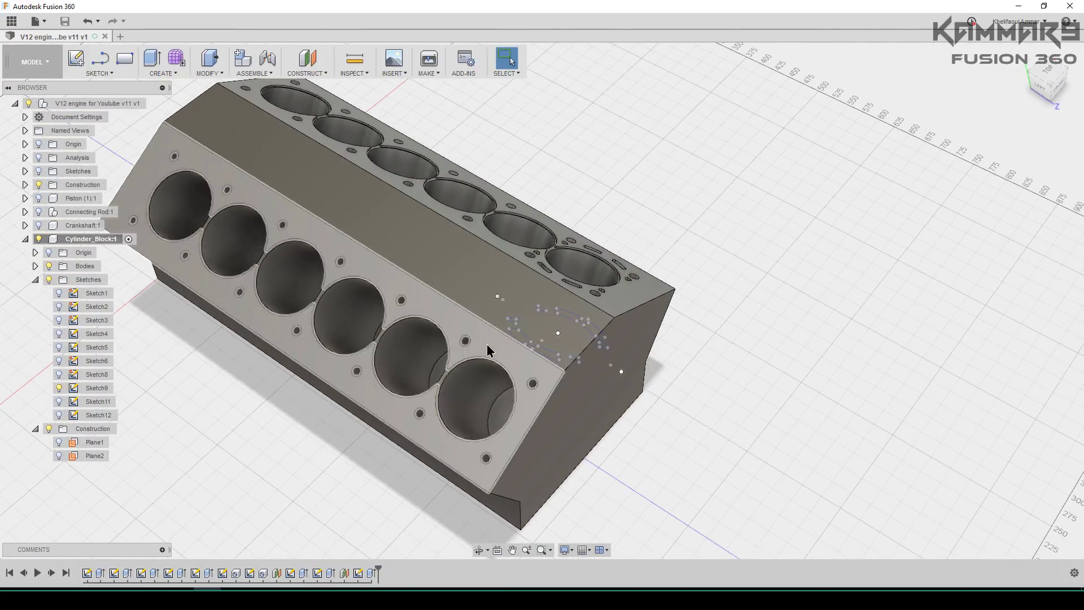
left_click(489, 356)
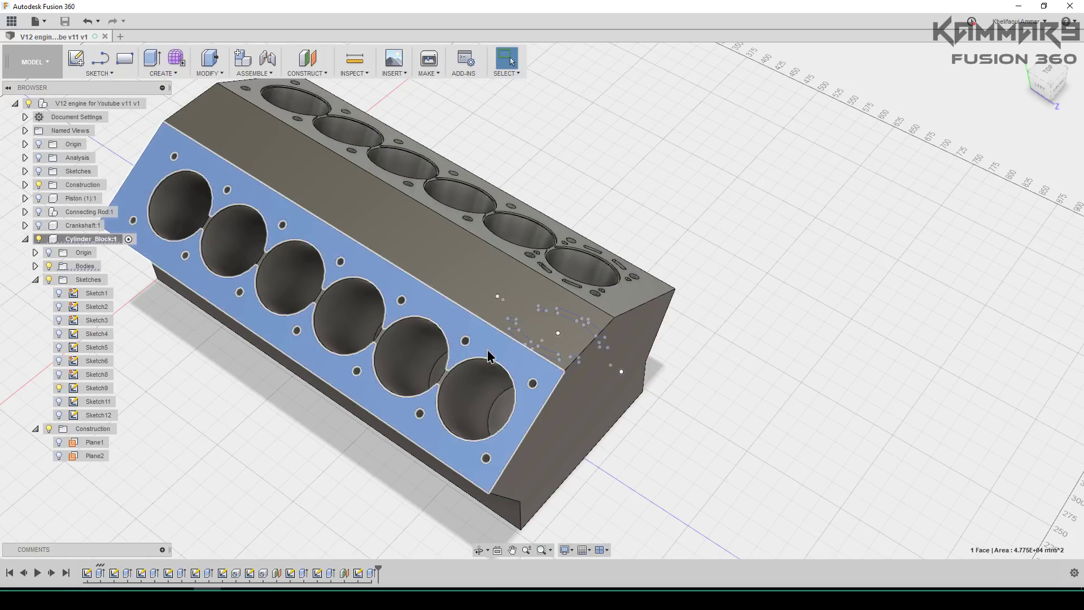
left_click(77, 61)
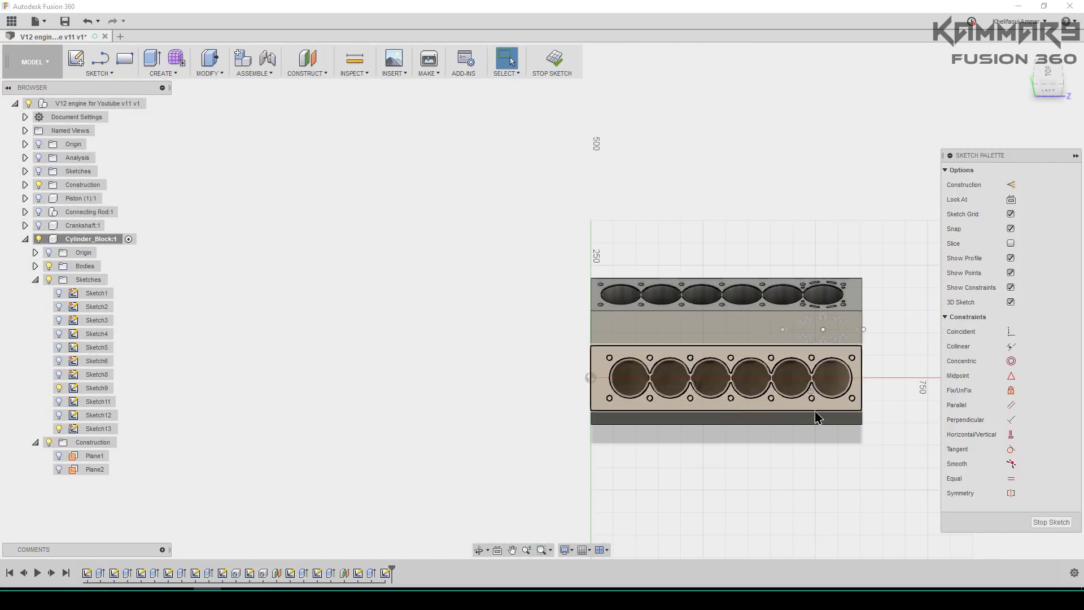
scroll(854, 385, "up", 3)
scroll(807, 390, "down", 2)
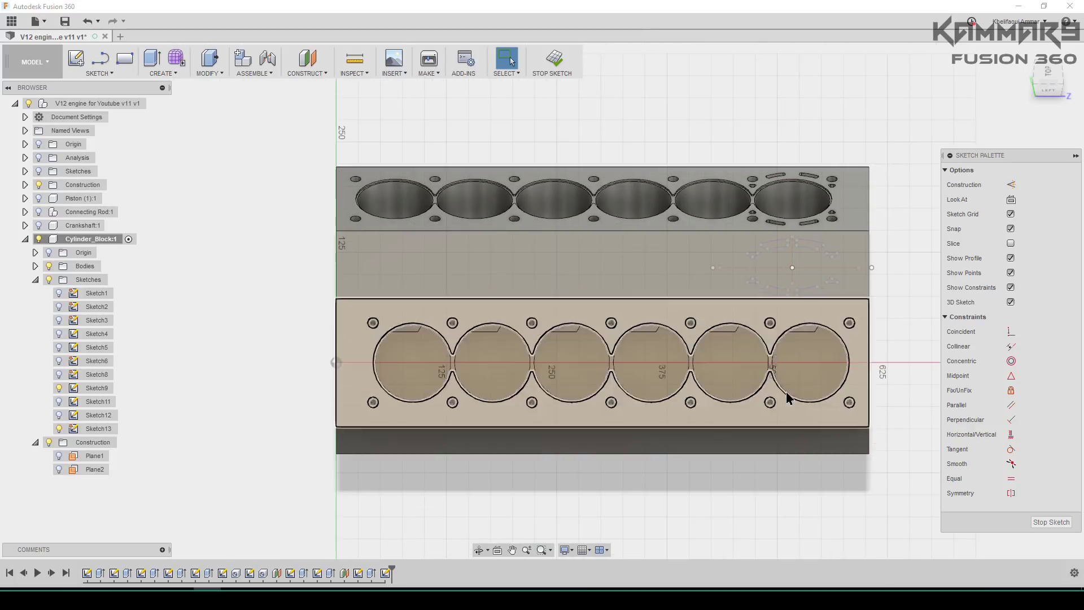
scroll(847, 359, "up", 4)
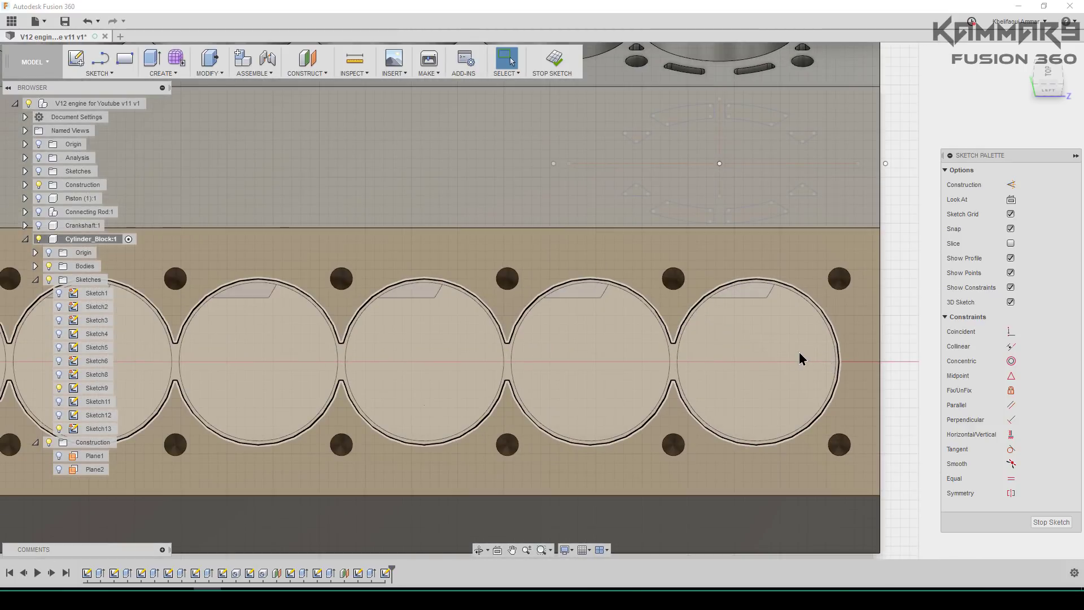
key("m")
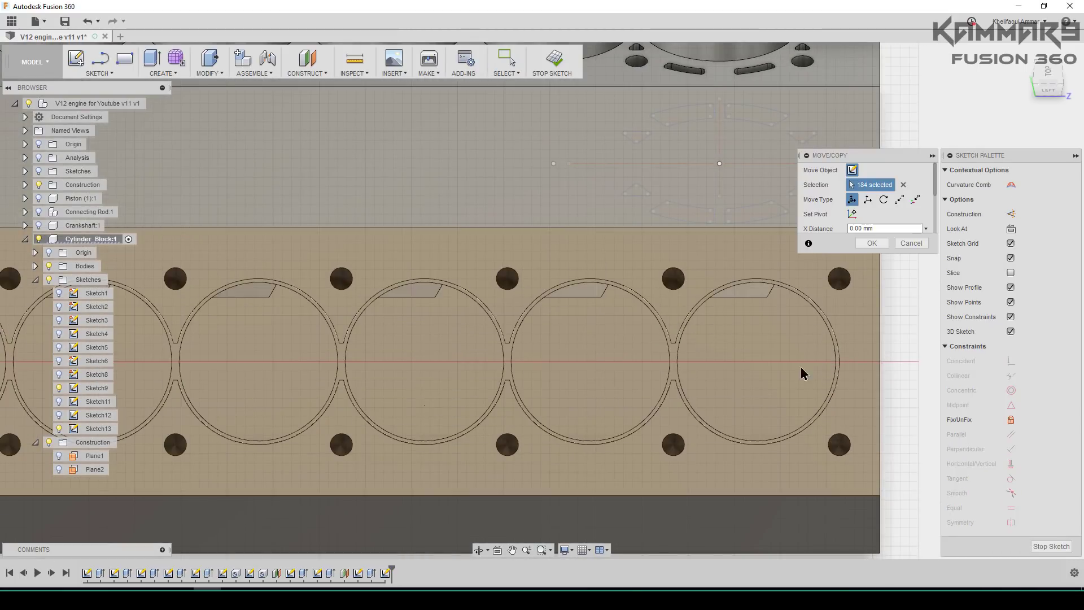
Try to move the pasted slot geometry freely about 104 mm in X and -17.8 mm in Y.
scroll(681, 439, "down", 2)
scroll(678, 441, "down", 5)
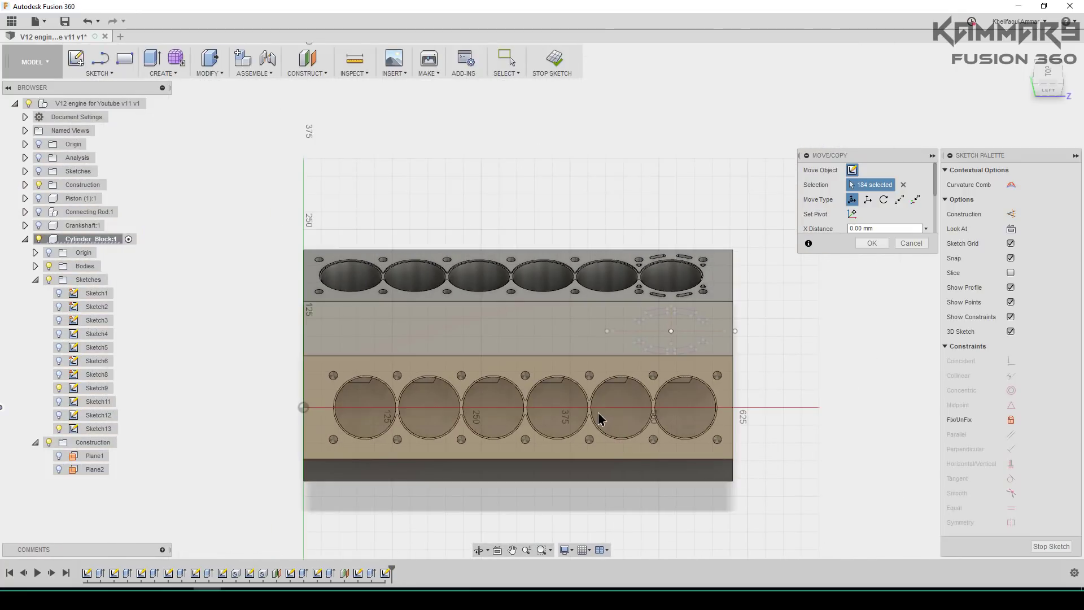
scroll(671, 421, "down", 3)
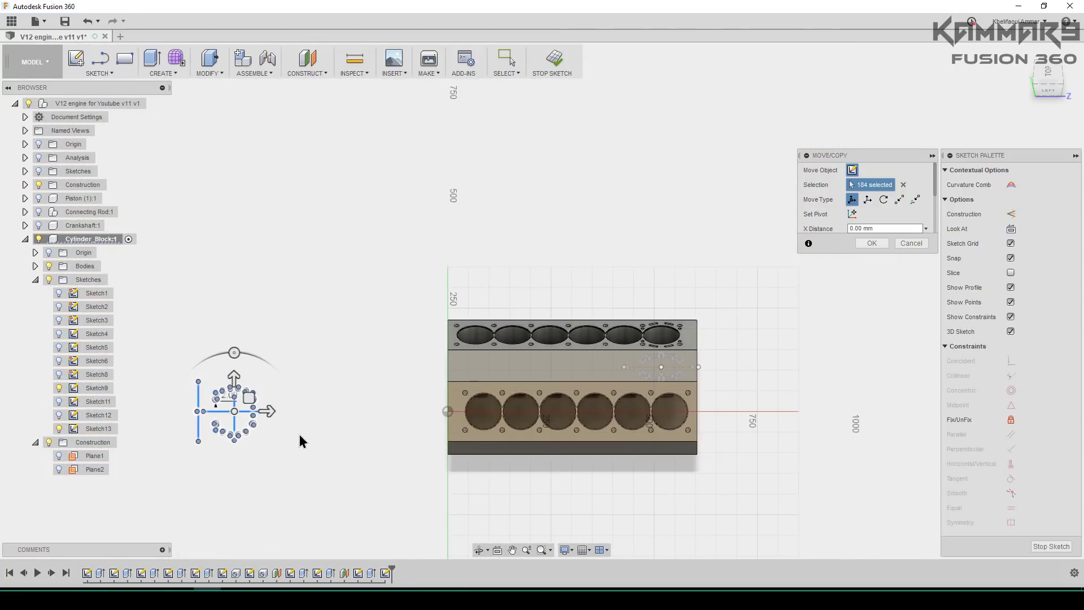
left_click_drag(248, 398, 291, 406)
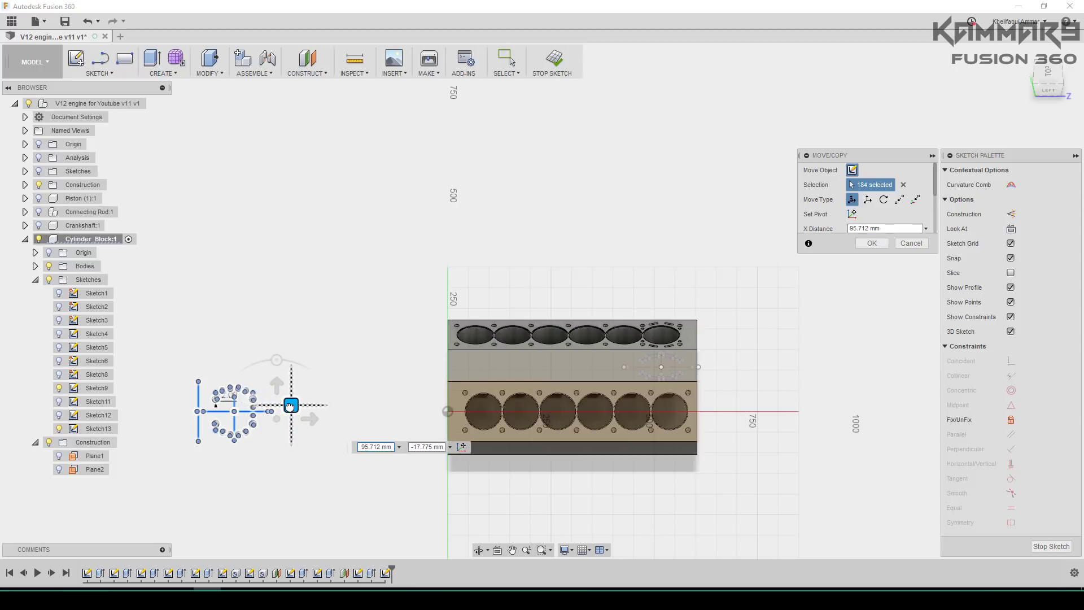
Move the pasted slot geometry point to point, from its centre point onto the centre of the second bank's end bore.
scroll(239, 429, "up", 5)
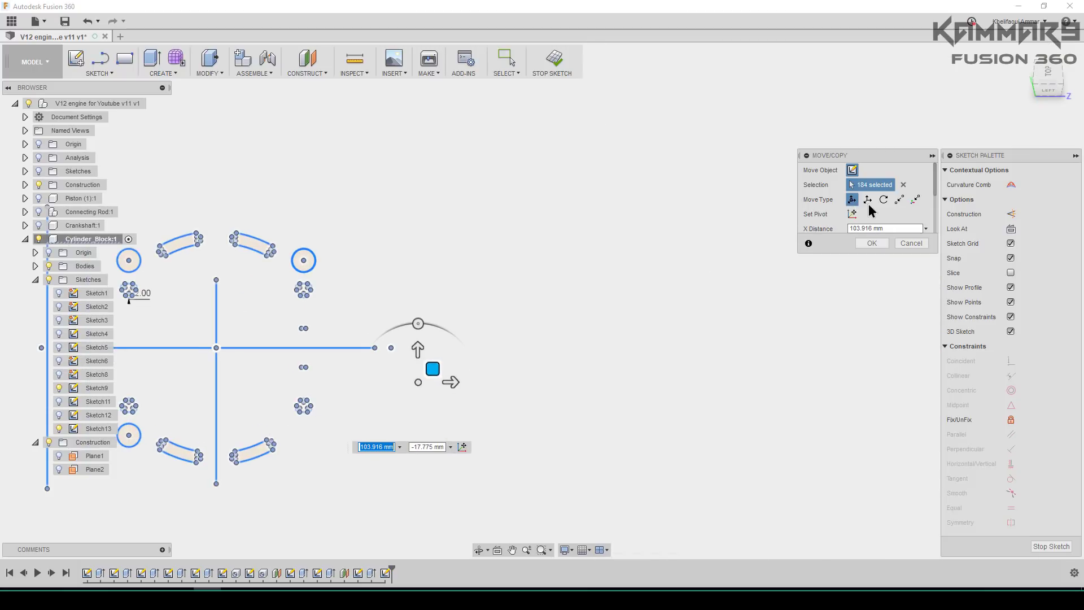
left_click(900, 201)
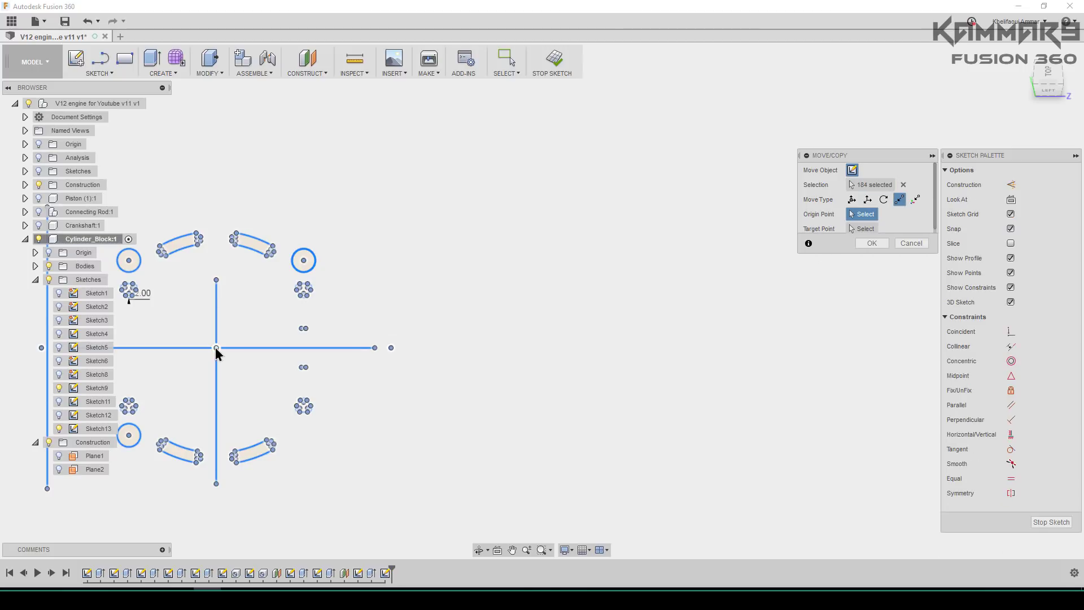
scroll(366, 438, "down", 5)
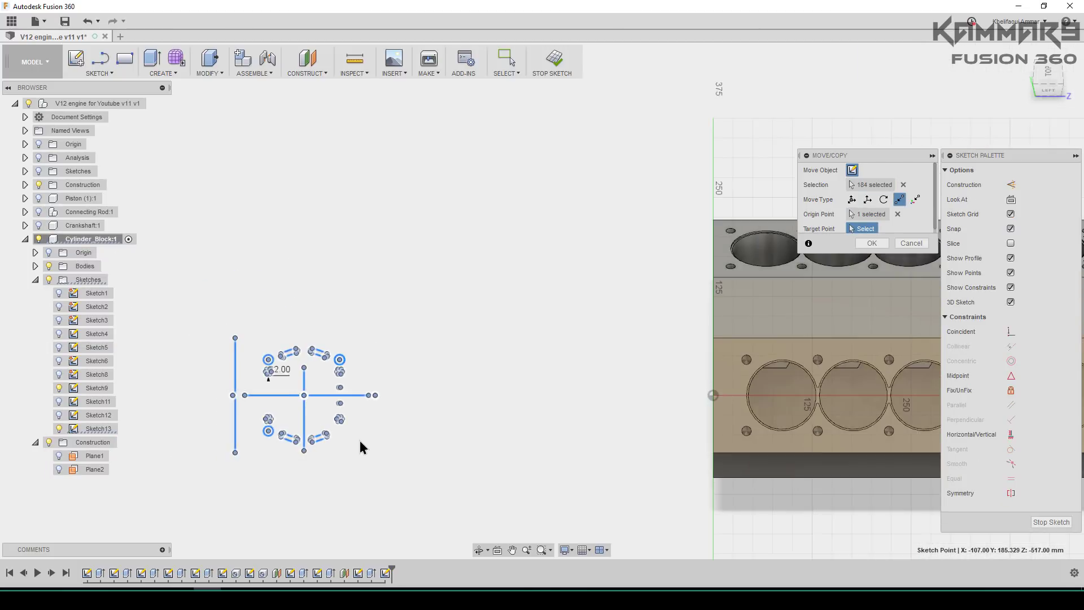
scroll(867, 422, "up", 2)
scroll(867, 422, "up", 4)
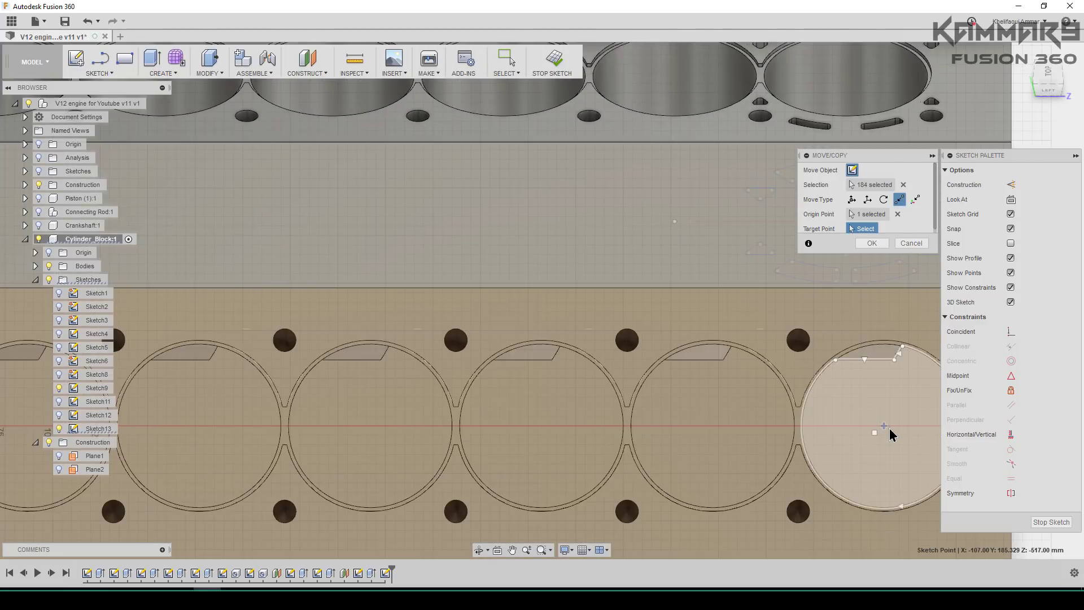
left_click(885, 429)
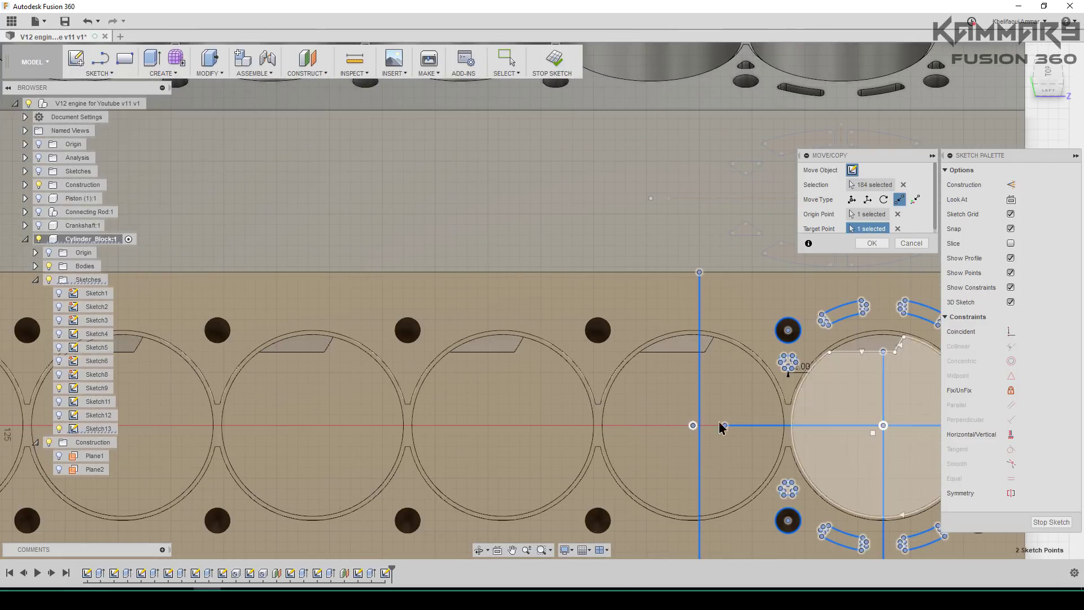
scroll(550, 339, "down", 3)
scroll(867, 305, "up", 1)
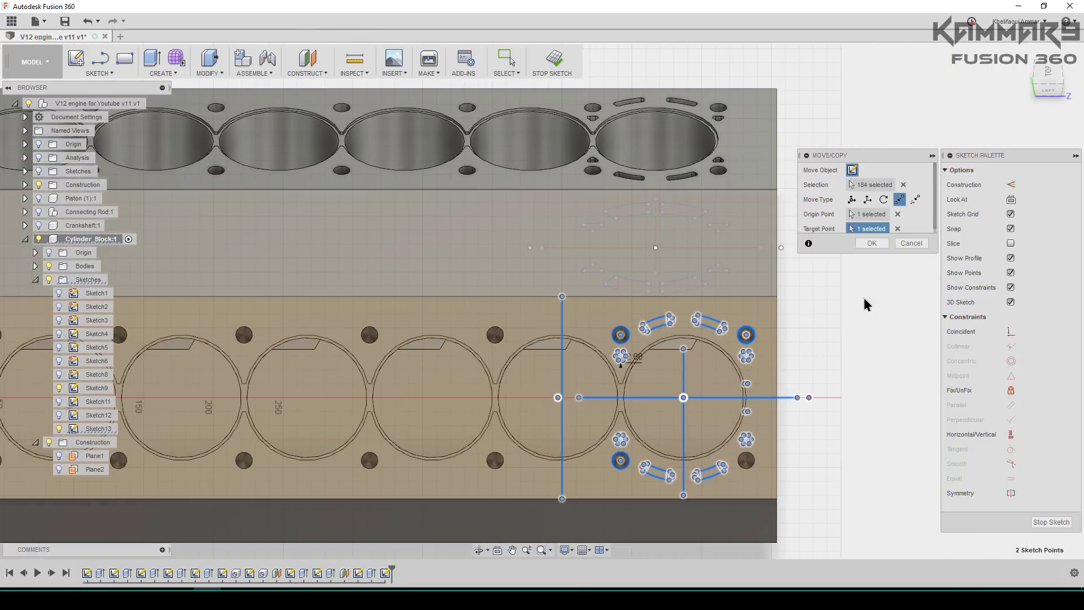
left_click(871, 243)
Extrude the four curved and four triangular profiles around the second bank's end bore as a cut 15 mm deep.
scroll(723, 463, "up", 3)
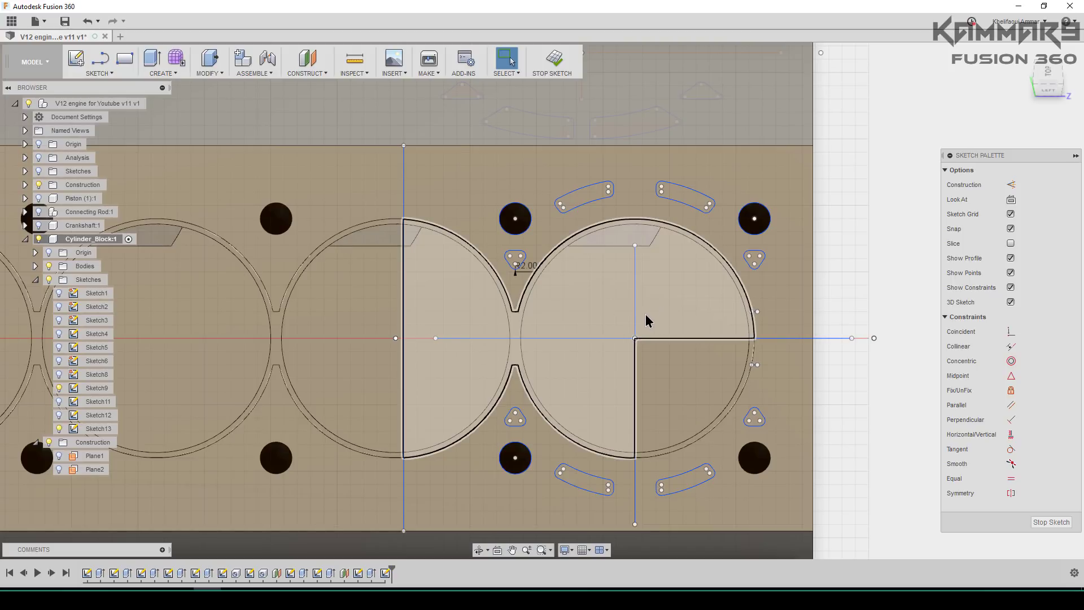
mouse_move(541, 346)
middle_mouse_down("shift")
mouse_move(501, 310)
mouse_move(481, 325)
mouse_move(516, 289)
middle_mouse_up("shift")
key("q")
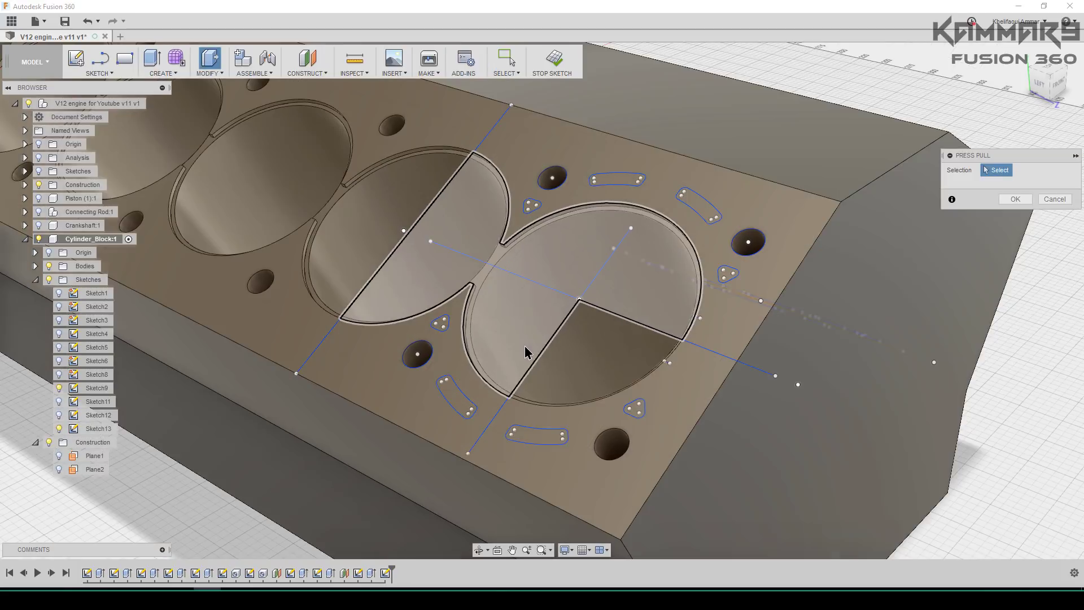
left_click(459, 402)
key("e")
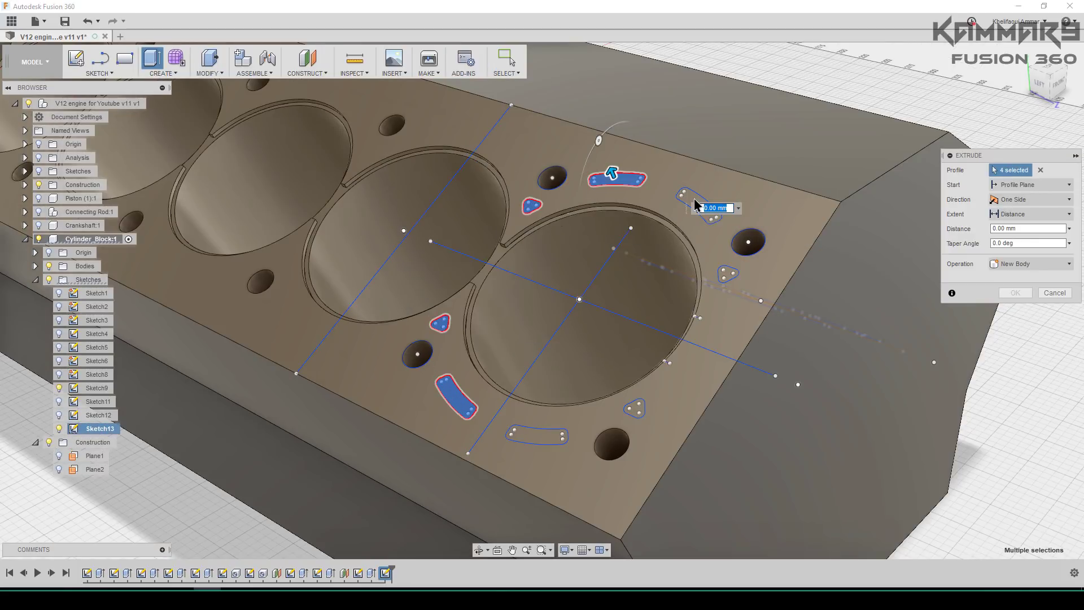
left_click(637, 411)
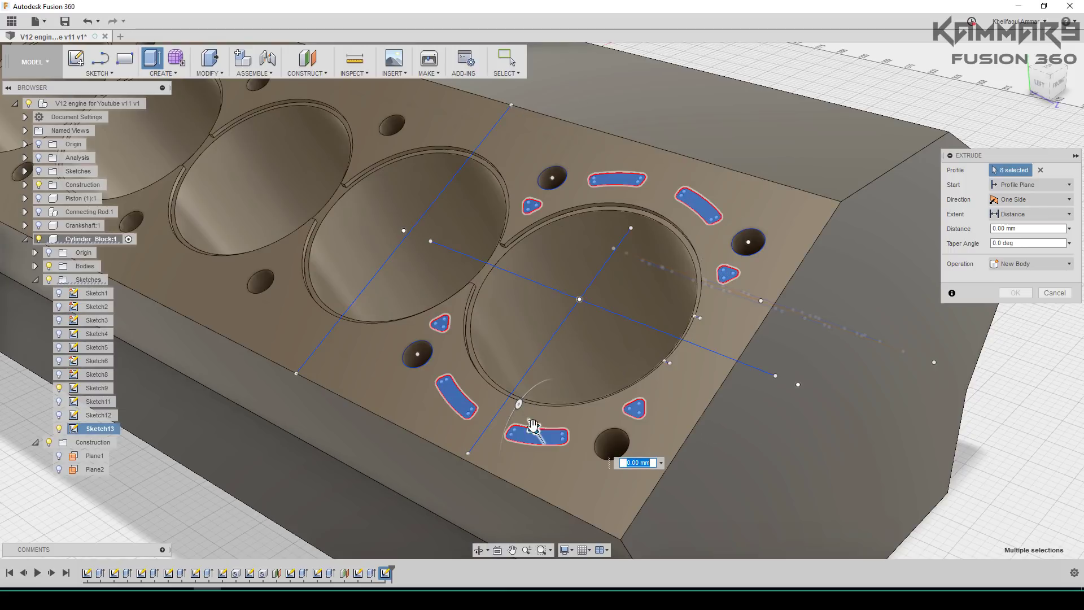
left_click_drag(545, 436, 556, 461)
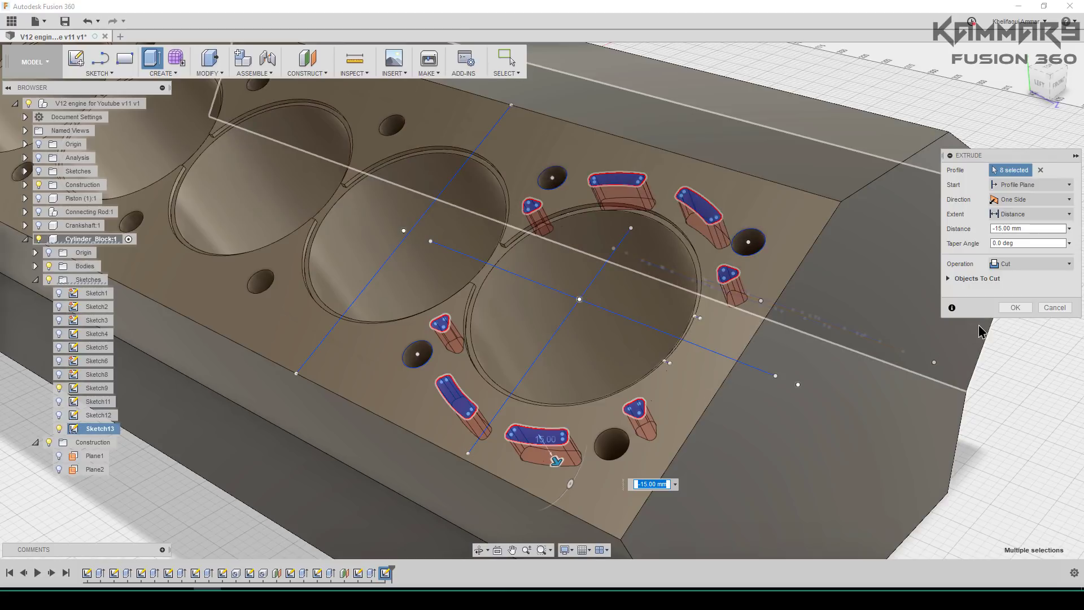
left_click(1016, 308)
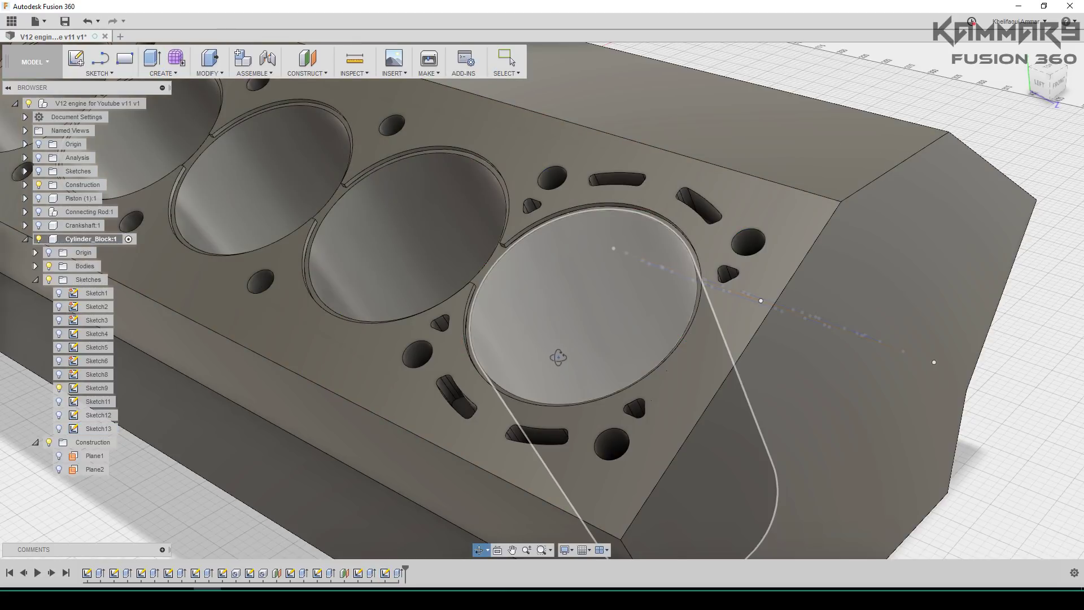
Create a rectangular pattern of both banks' four coolant passage and slot features along the block, with 6 instances spaced 90 mm.
mouse_move(558, 357)
left_mouse_down()
mouse_move(581, 367)
mouse_move(557, 364)
left_mouse_up()
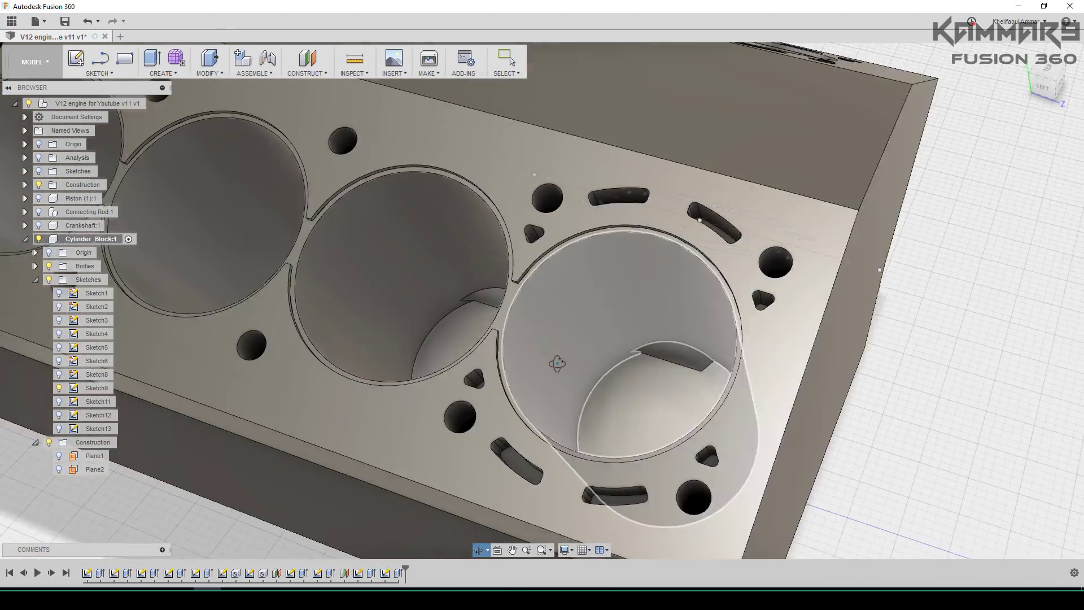
scroll(557, 367, "down", 5)
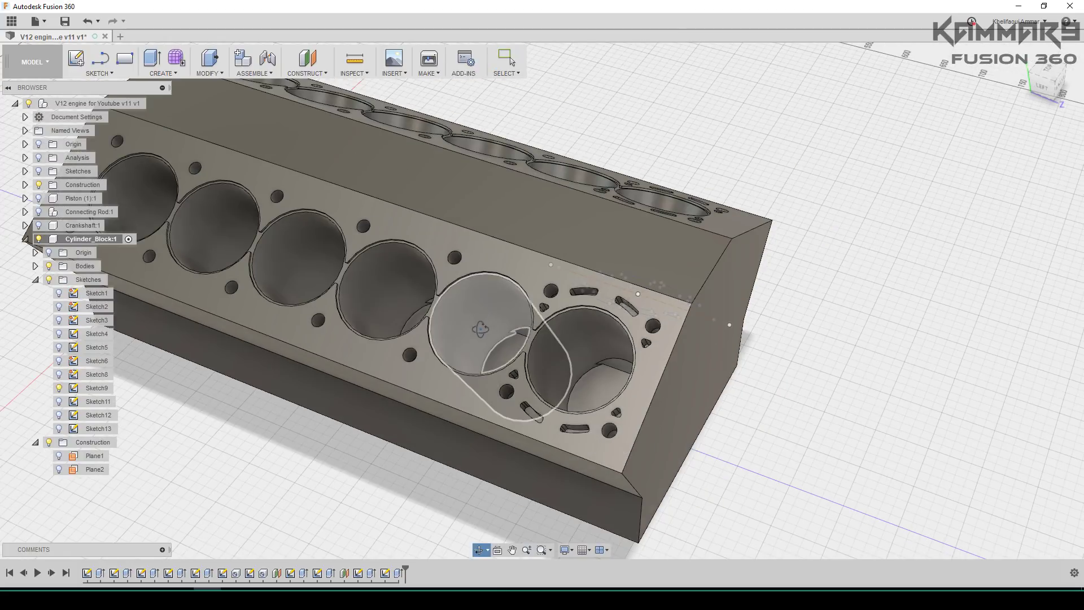
mouse_move(480, 330)
left_mouse_down()
mouse_move(472, 339)
mouse_move(493, 317)
left_mouse_up()
key("Escape")
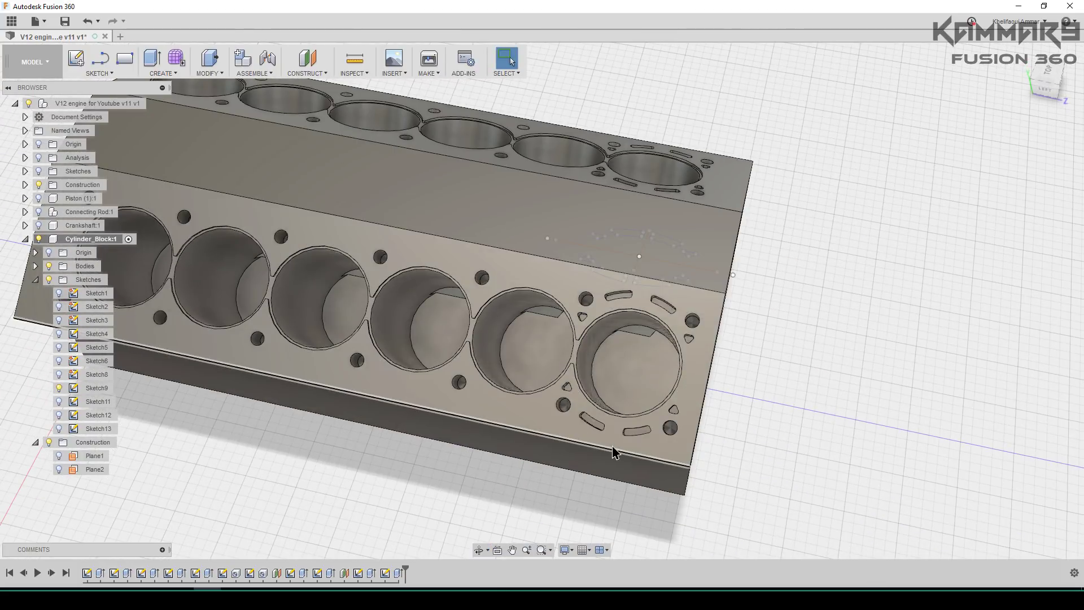
scroll(593, 444, "down", 3)
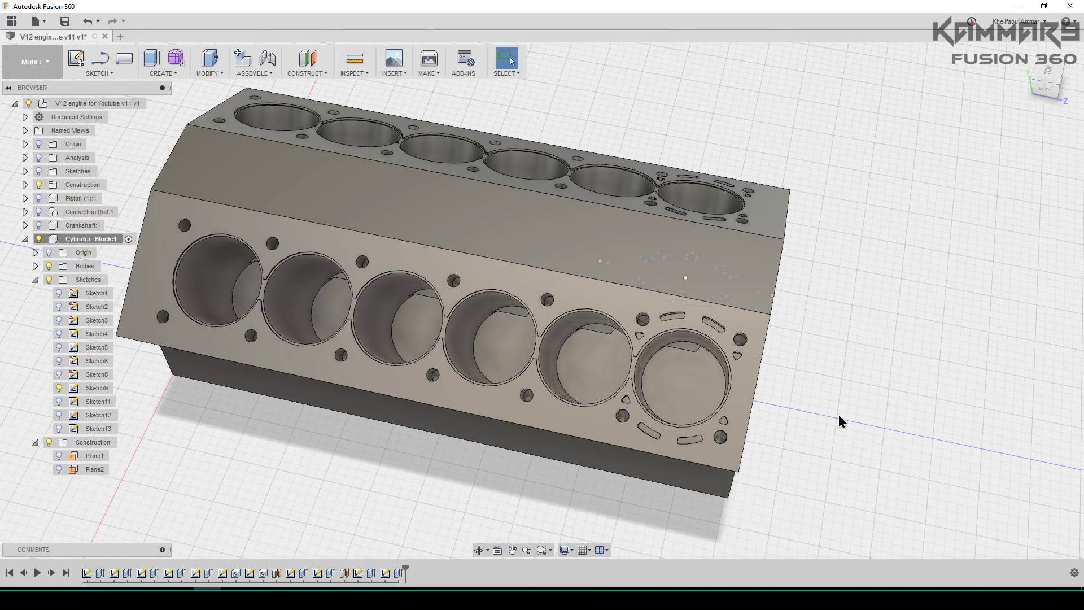
scroll(685, 363, "up", 3)
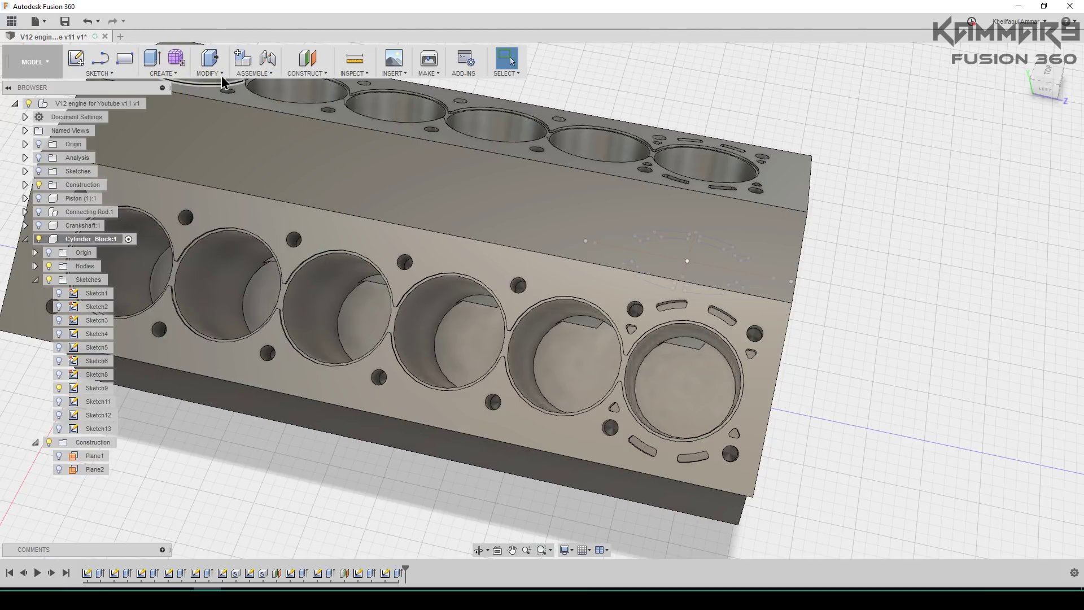
left_click(162, 73)
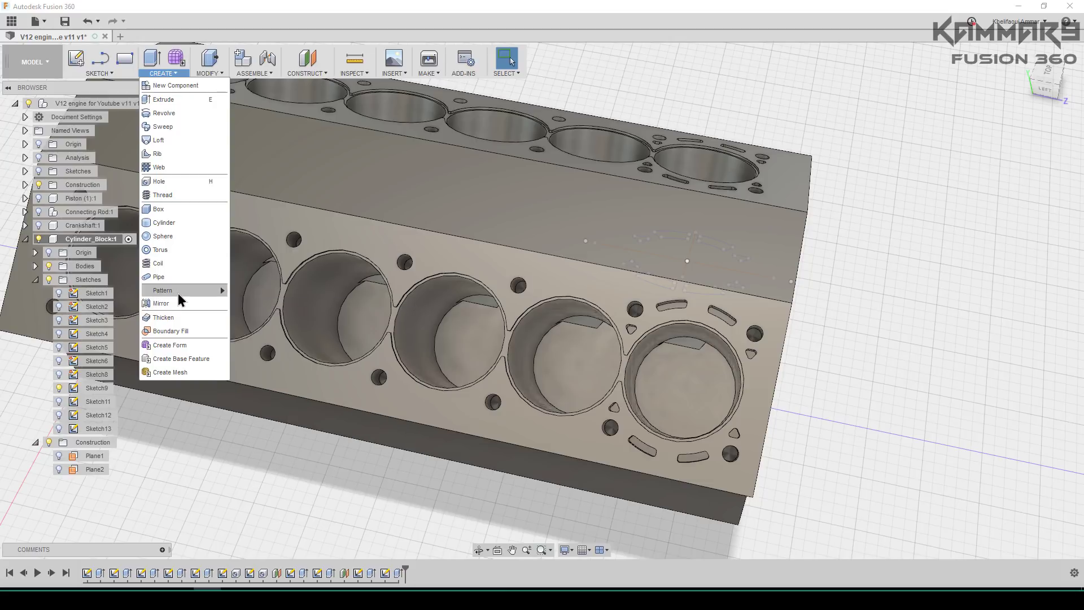
mouse_move(182, 291)
left_click(262, 293)
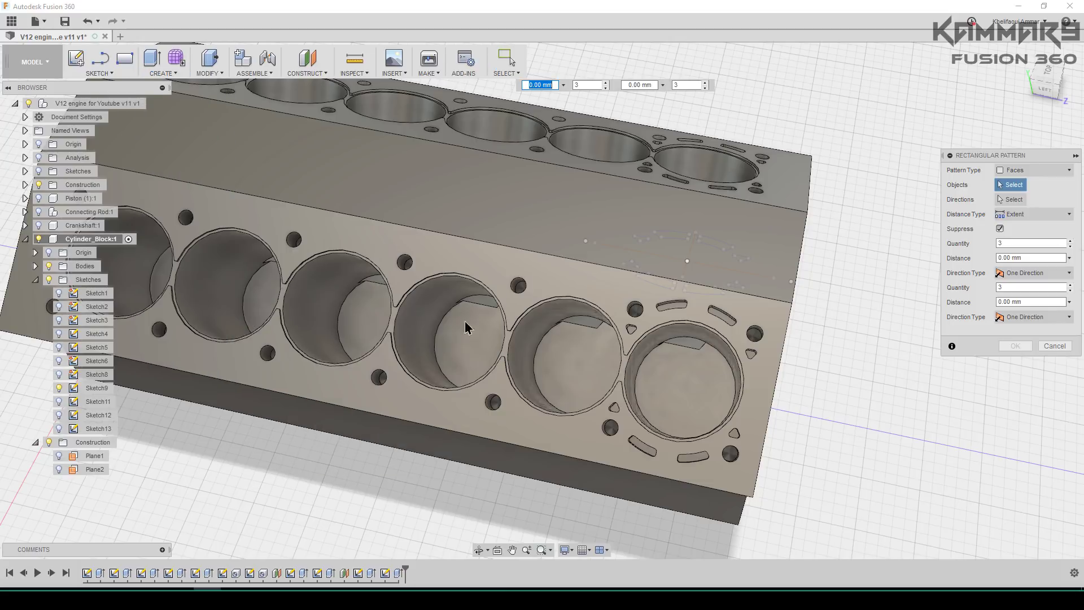
left_click(1035, 170)
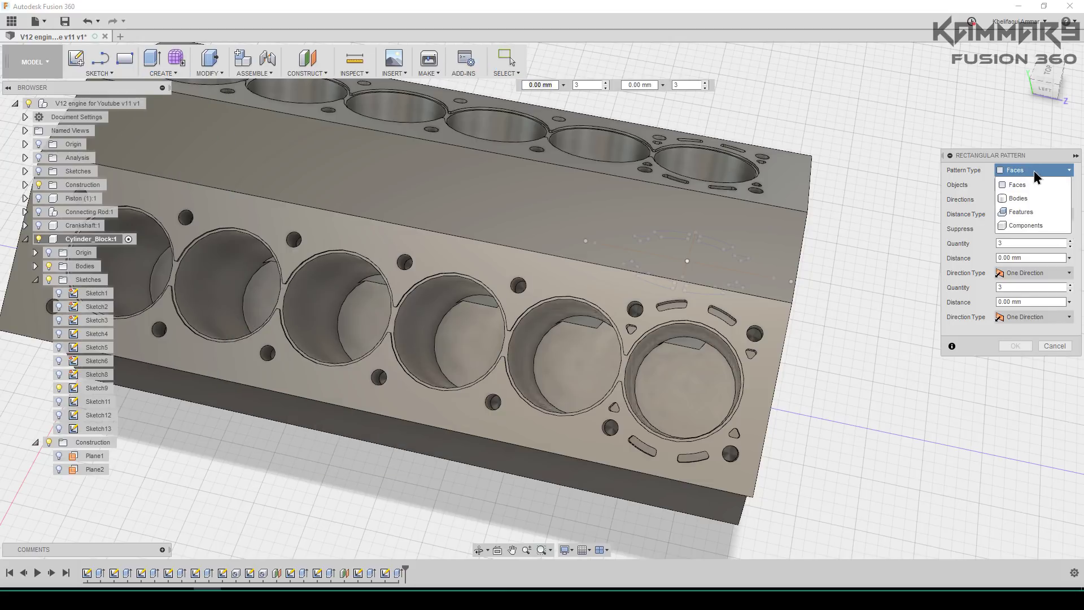
left_click(1035, 213)
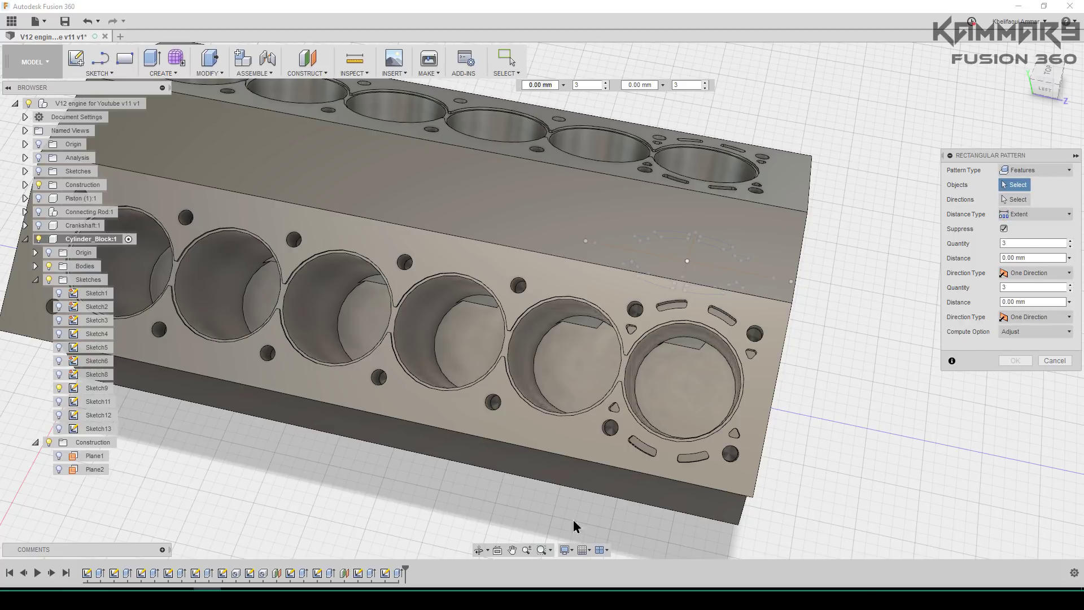
left_click(399, 573)
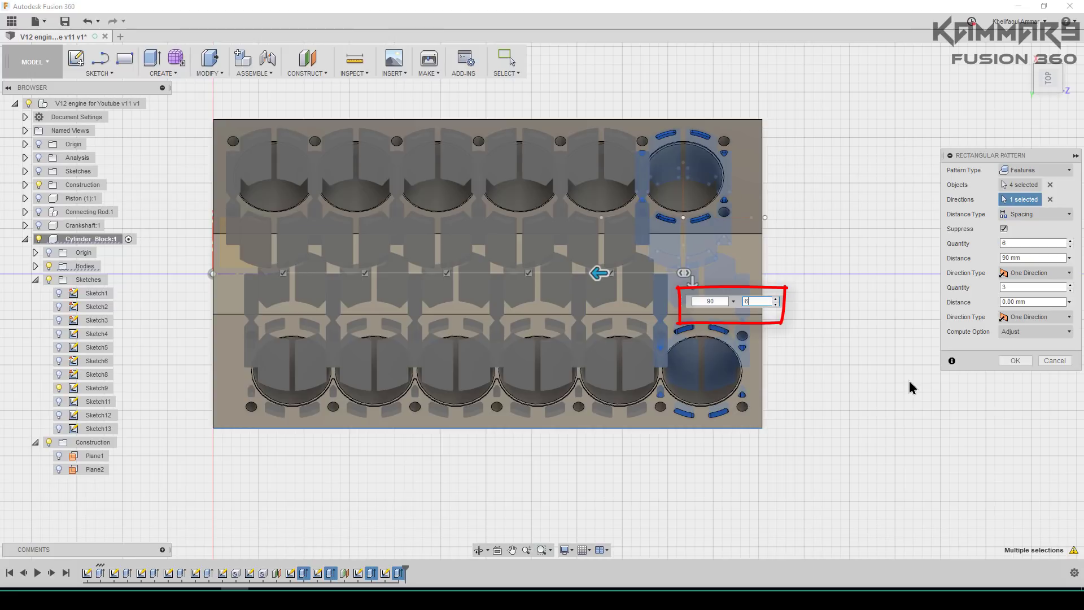
left_click(1016, 361)
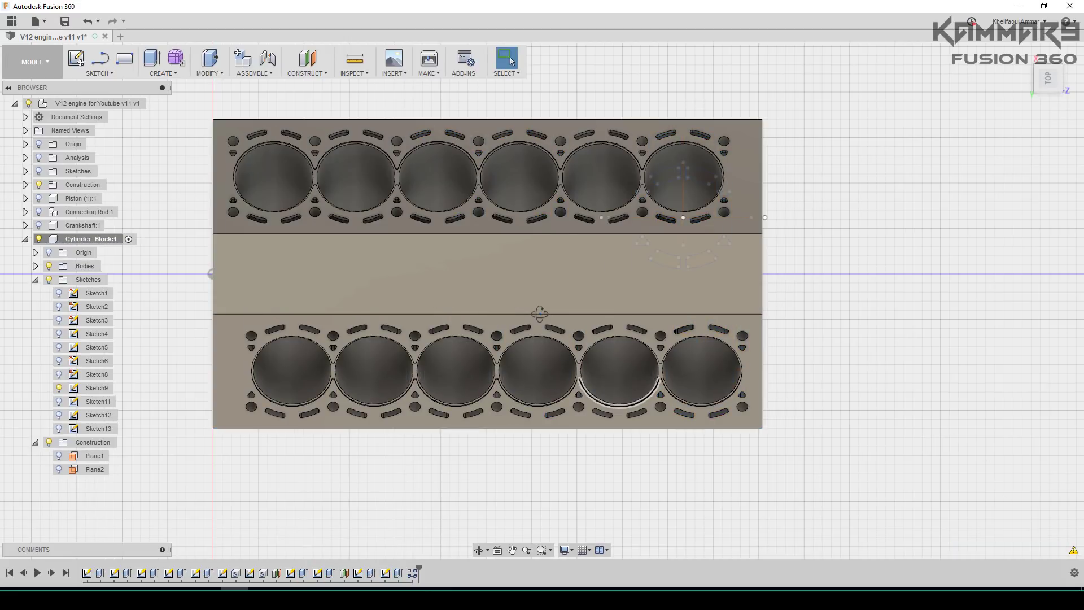
Create a section analysis parallel to one bank's top face to examine the slots and coolant passages around its bores.
middle_click_drag(539, 314, 470, 271, "shift")
scroll(473, 273, "up", 5)
scroll(465, 266, "down", 4)
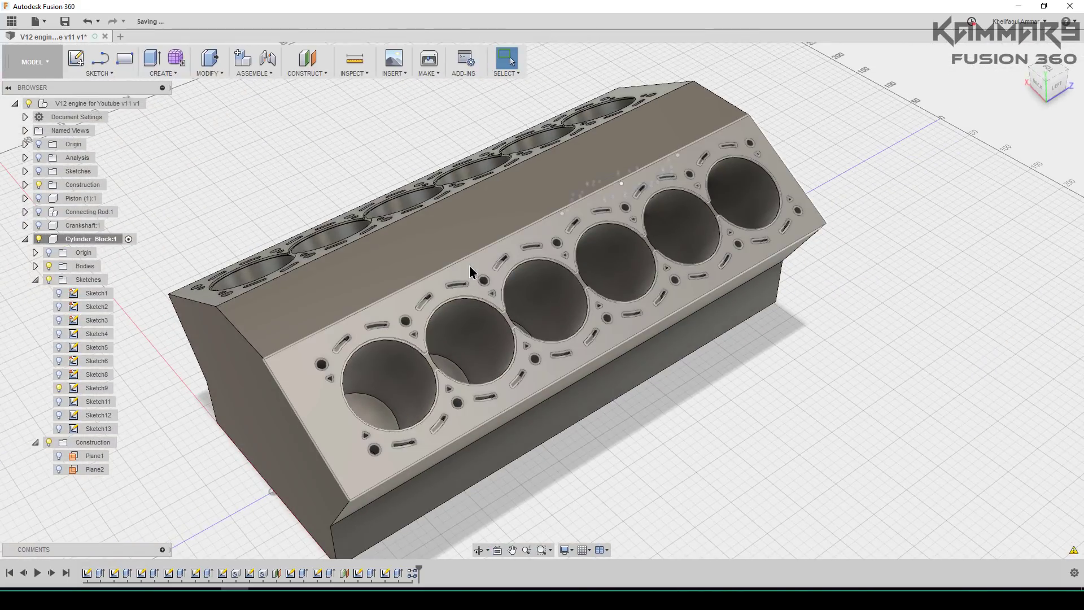
left_click(354, 63)
left_click(359, 178)
mouse_move(394, 236)
middle_mouse_down("shift")
mouse_move(472, 346)
mouse_move(587, 446)
mouse_move(508, 384)
mouse_move(561, 350)
middle_mouse_up("shift")
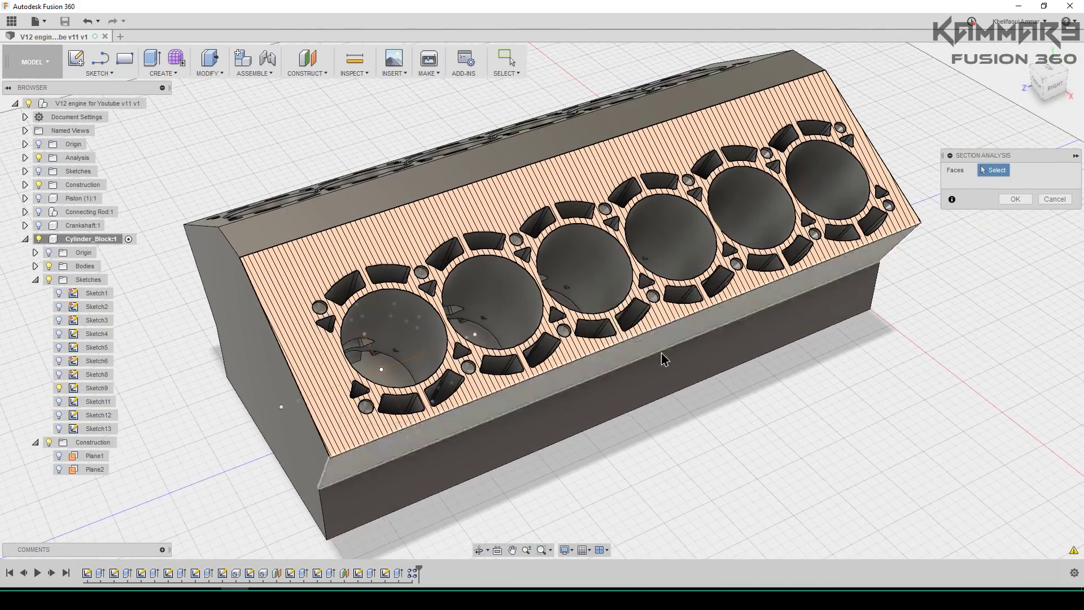
middle_click_drag(663, 358, 458, 350, "shift")
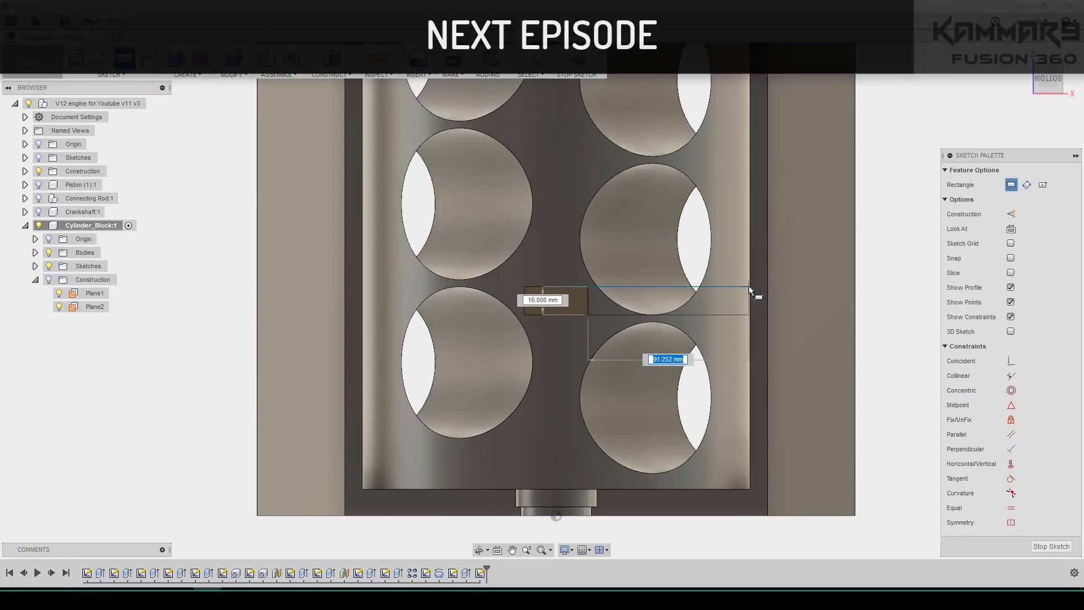
Pattern the crankcase web features along the block's length with 5 instances at 90 mm spacing.
scroll(750, 290, "up", 4)
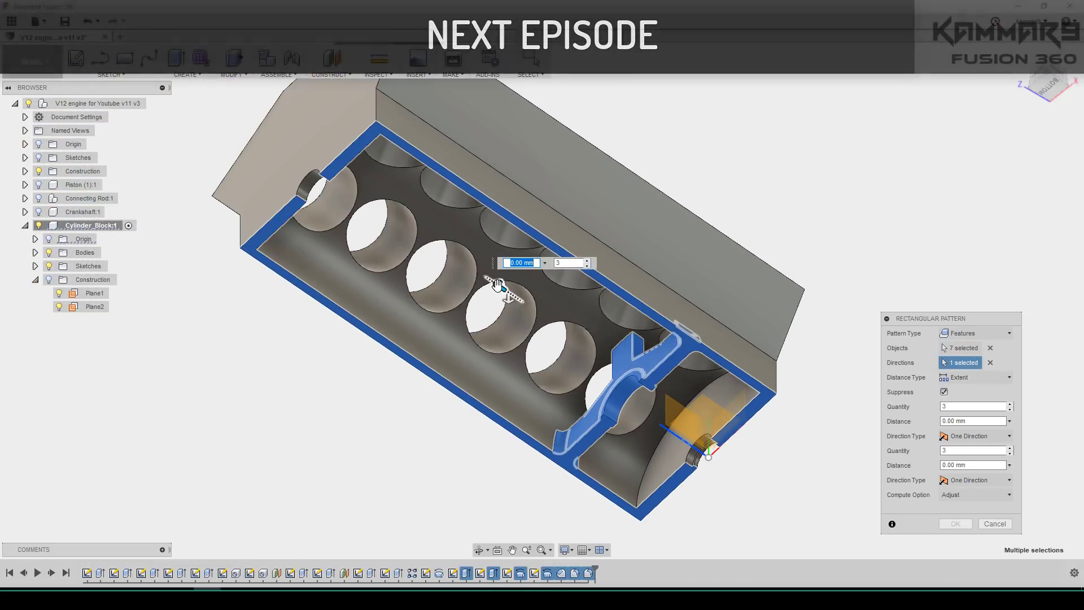
left_click_drag(497, 282, 421, 238)
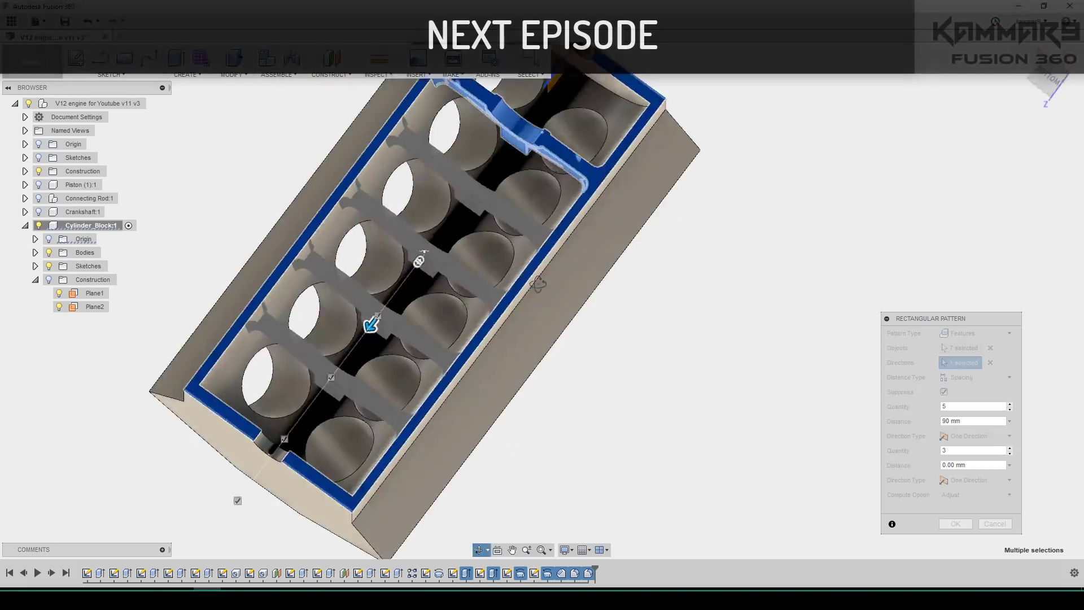